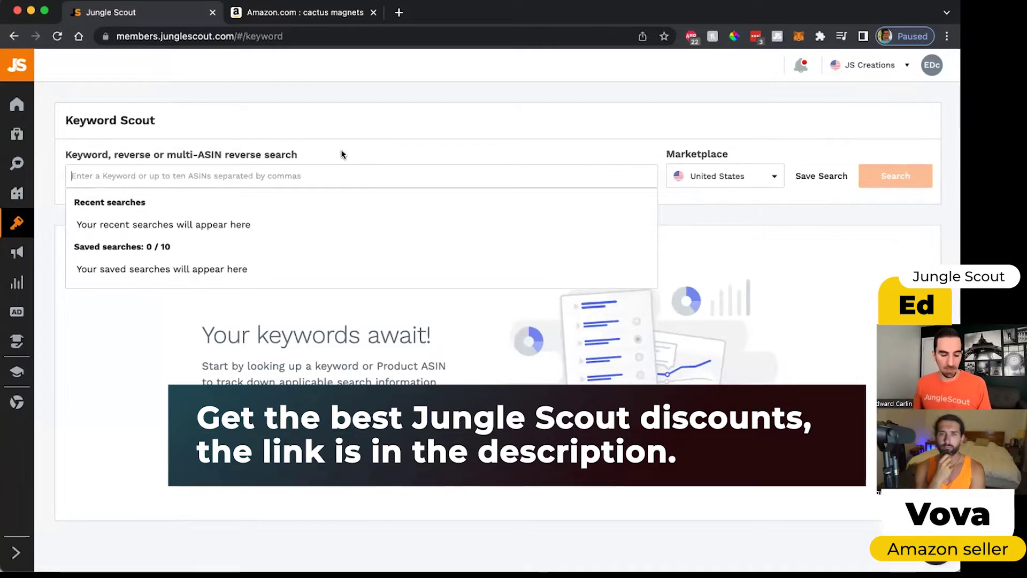
Step: Replace the 'cact' entry with 'washable pee pads' and run the keyword search
{"action": "type", "text": "cact"}
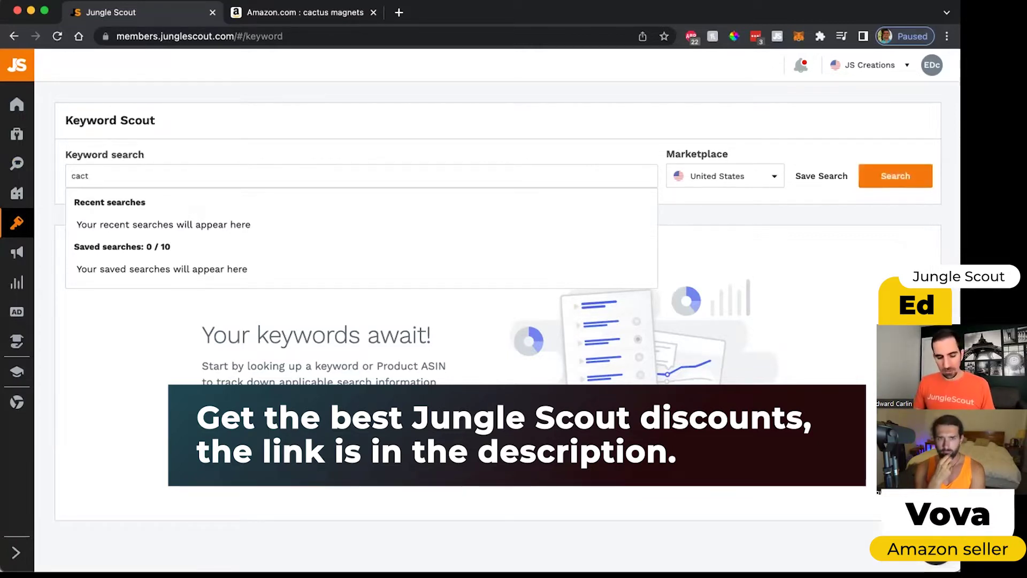
{"action": "key", "text": "BackSpace"}
{"action": "key", "text": "BackSpace"}
{"action": "key", "text": "BackSpace"}
{"action": "key", "text": "BackSpace"}
{"action": "type", "text": "washable "}
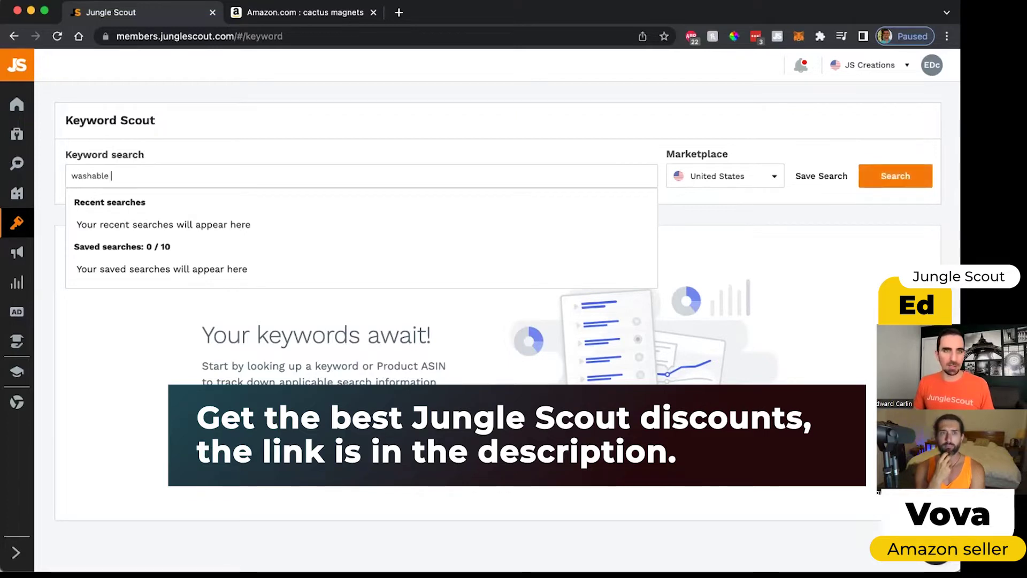
{"action": "type", "text": "pee pads"}
{"action": "key", "text": "Return"}
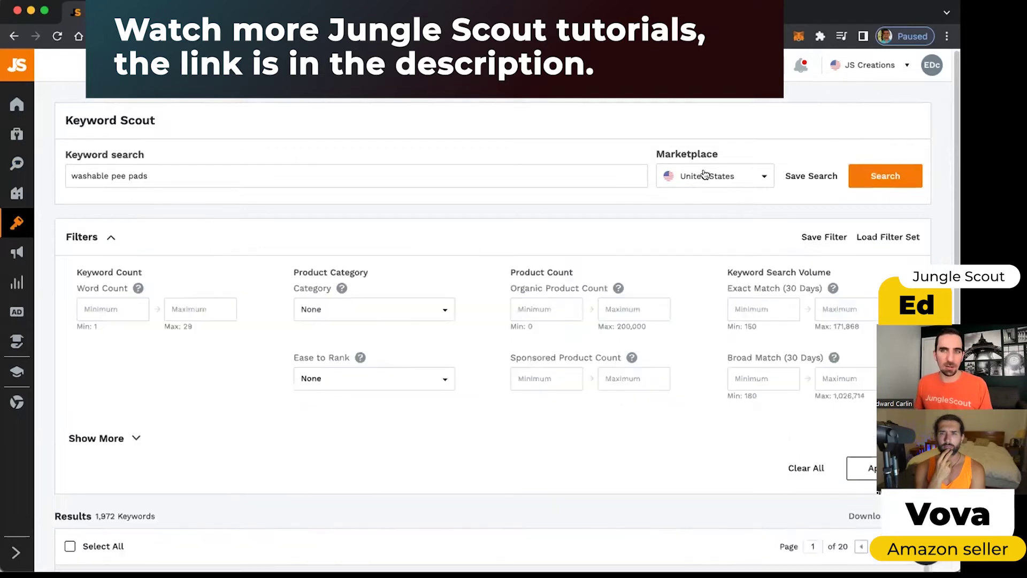
Step: Bring the results table into view, led by 'washable pee pads' at 2,278 exact searches, and preview the Keyword List links
{"action": "scroll", "coordinate": [251, 267], "scroll_direction": "down", "scroll_amount": 2}
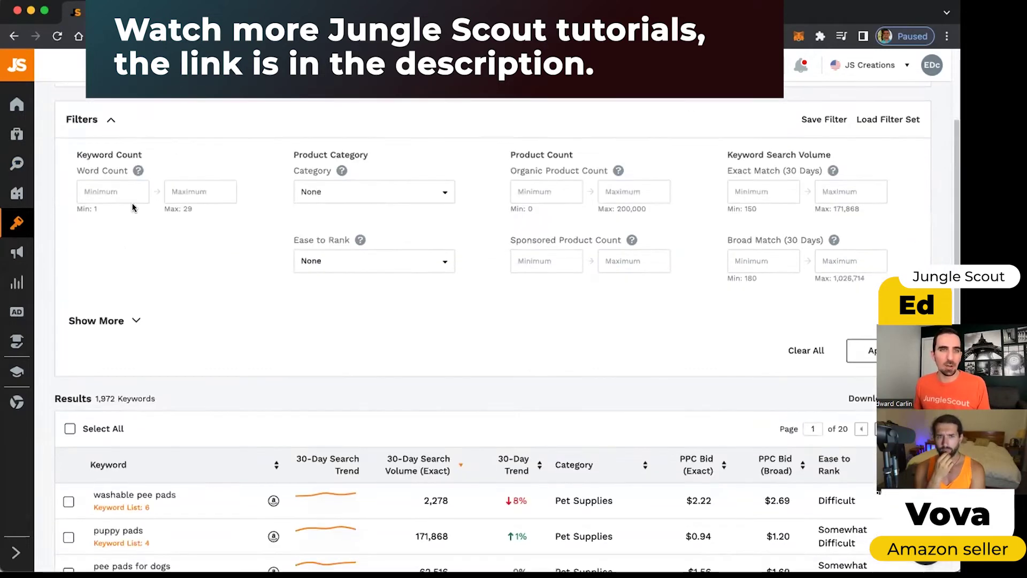
{"action": "scroll", "coordinate": [99, 195], "scroll_direction": "down", "scroll_amount": 3}
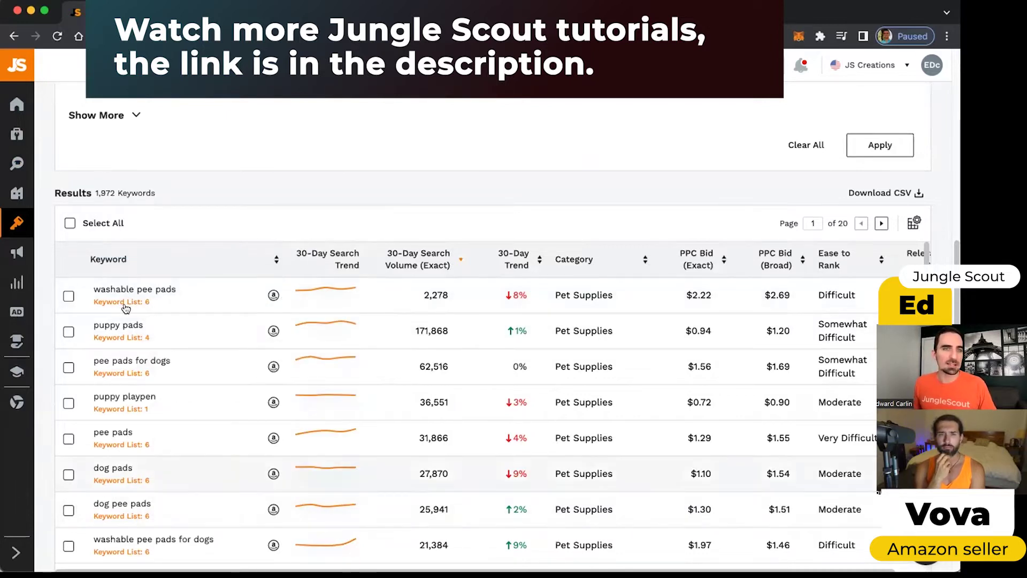
{"action": "mouse_move", "coordinate": [128, 308]}
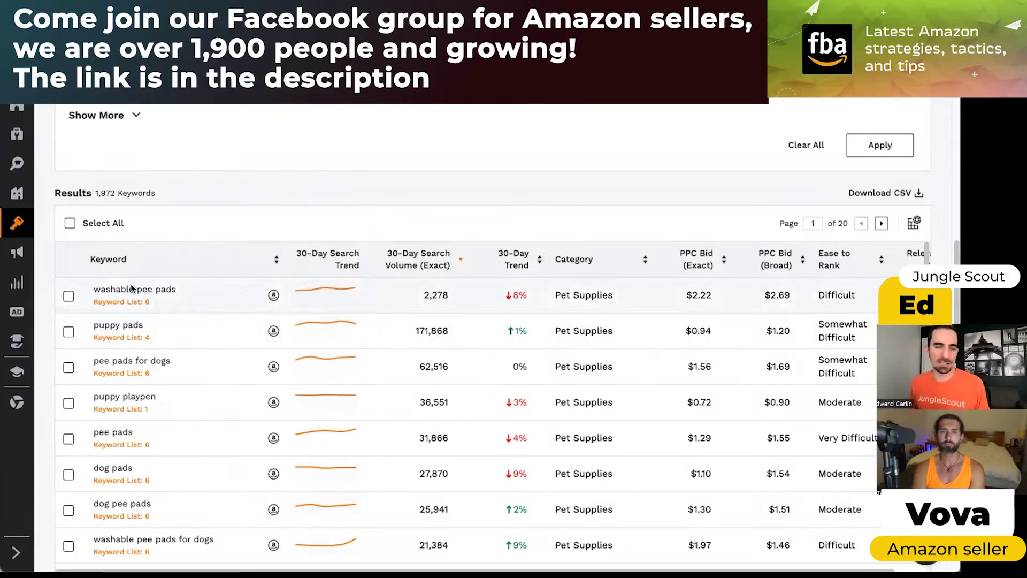
{"action": "mouse_move", "coordinate": [128, 382]}
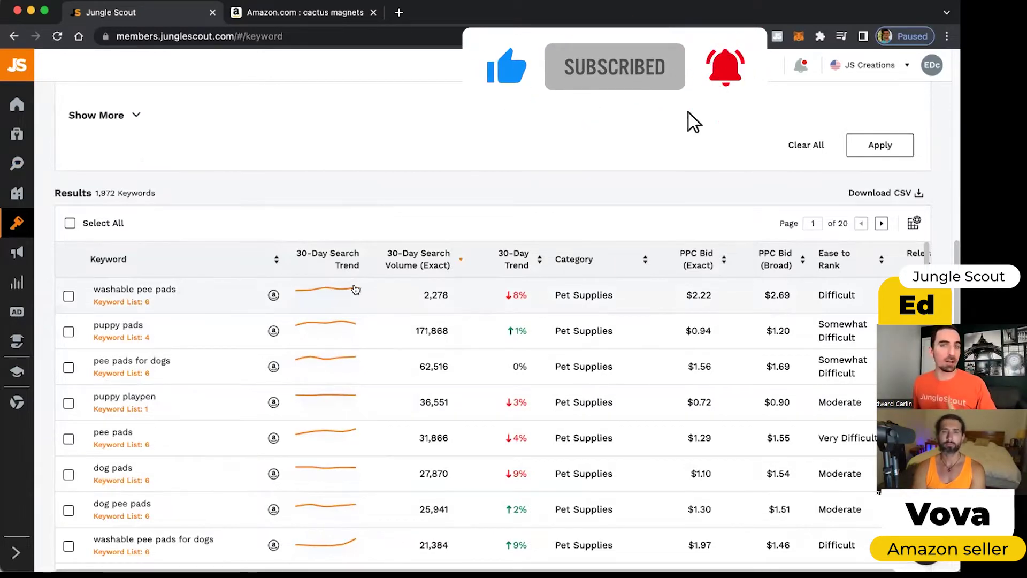
{"action": "mouse_move", "coordinate": [411, 271]}
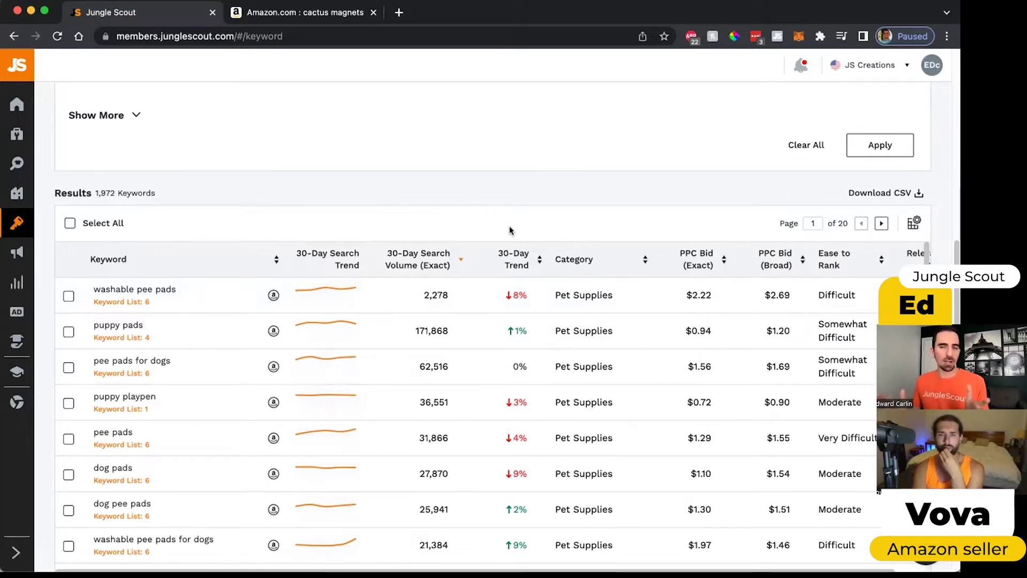
{"action": "mouse_move", "coordinate": [700, 262]}
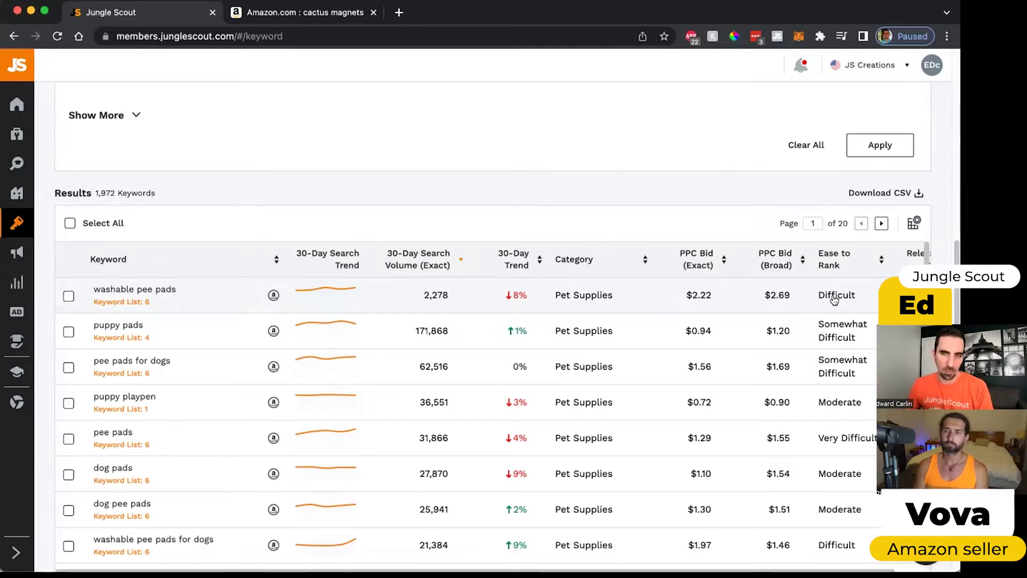
{"action": "scroll", "coordinate": [830, 325], "scroll_direction": "right", "scroll_amount": 2}
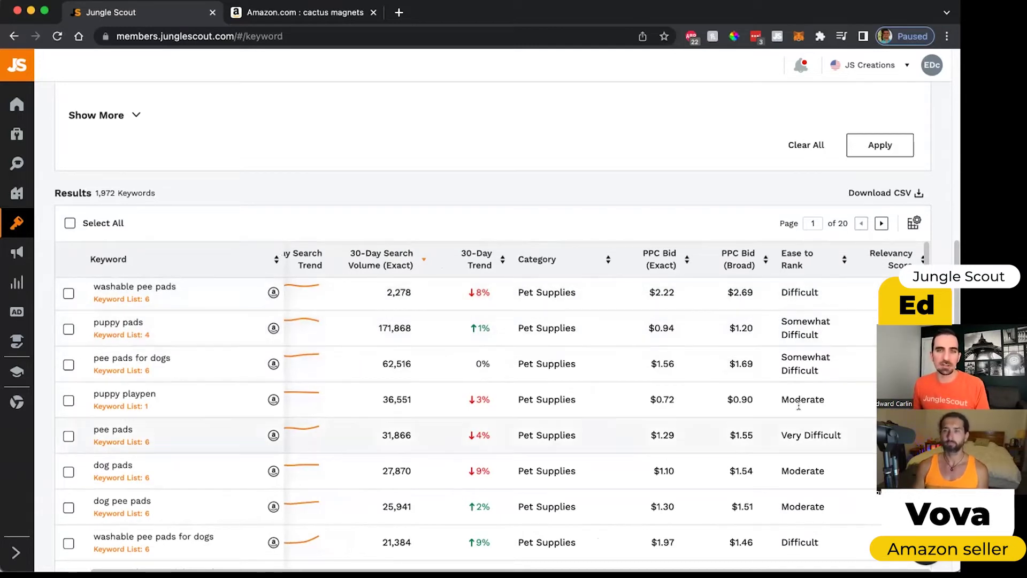
{"action": "mouse_move", "coordinate": [892, 259]}
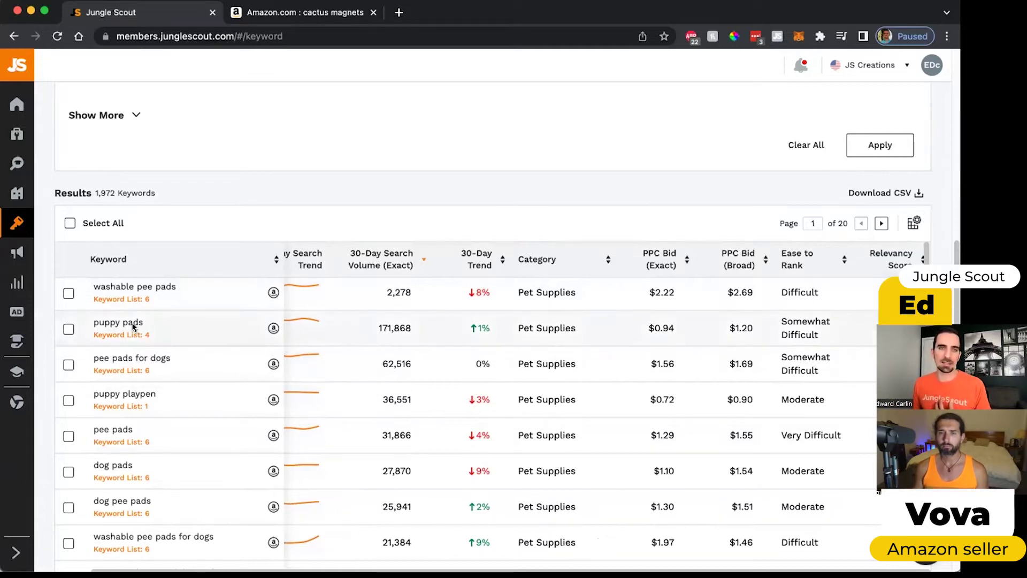
{"action": "scroll", "coordinate": [161, 181], "scroll_direction": "up", "scroll_amount": 6}
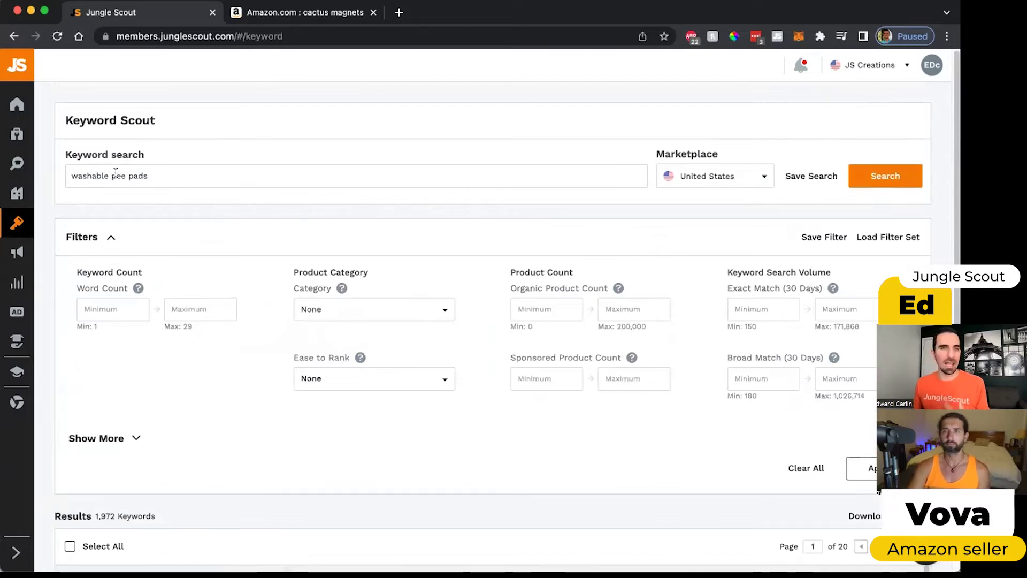
{"action": "scroll", "coordinate": [267, 246], "scroll_direction": "down", "scroll_amount": 3}
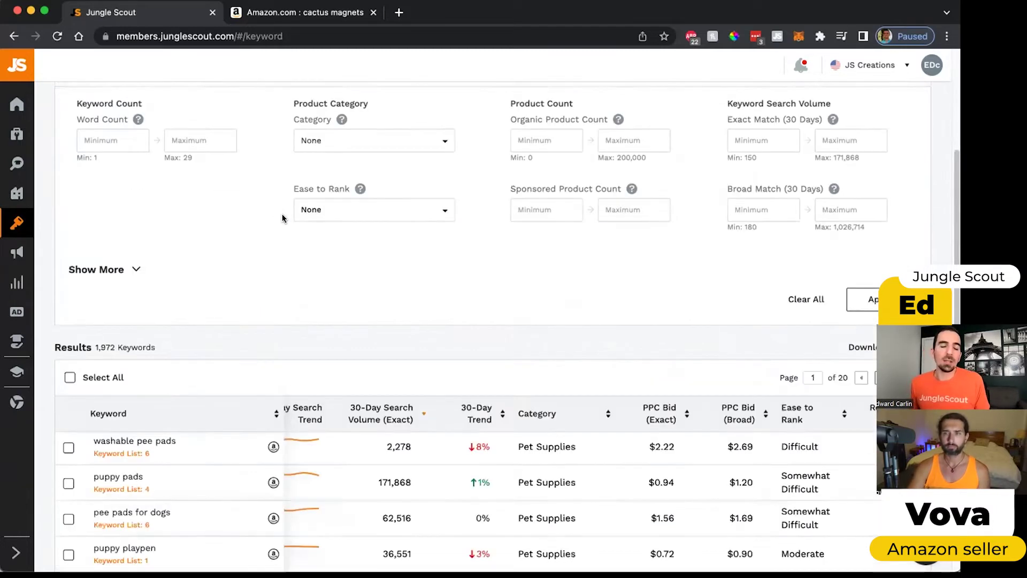
{"action": "scroll", "coordinate": [348, 409], "scroll_direction": "down", "scroll_amount": 2}
{"action": "scroll", "coordinate": [281, 353], "scroll_direction": "left", "scroll_amount": 2}
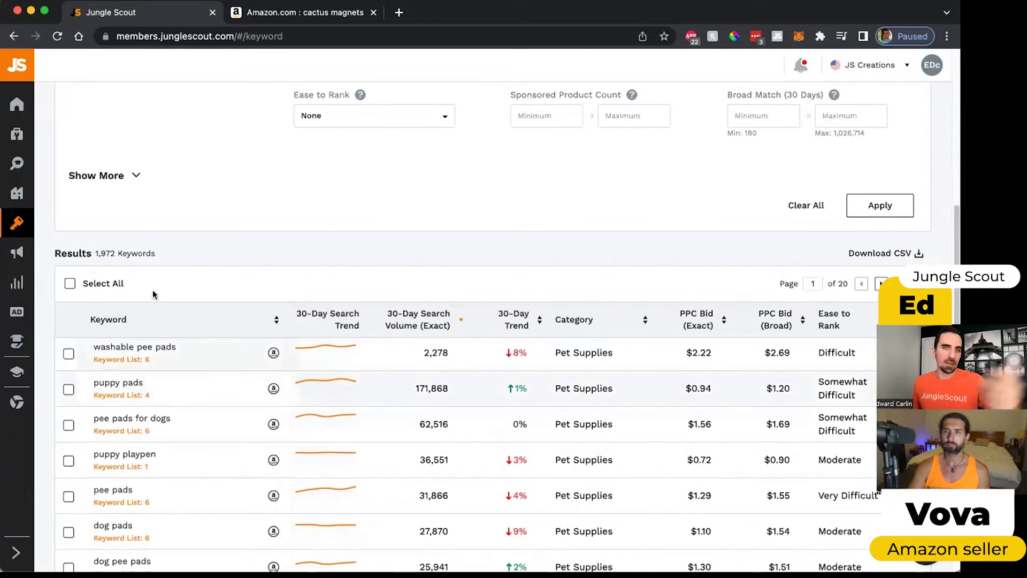
{"action": "scroll", "coordinate": [287, 244], "scroll_direction": "down", "scroll_amount": 1}
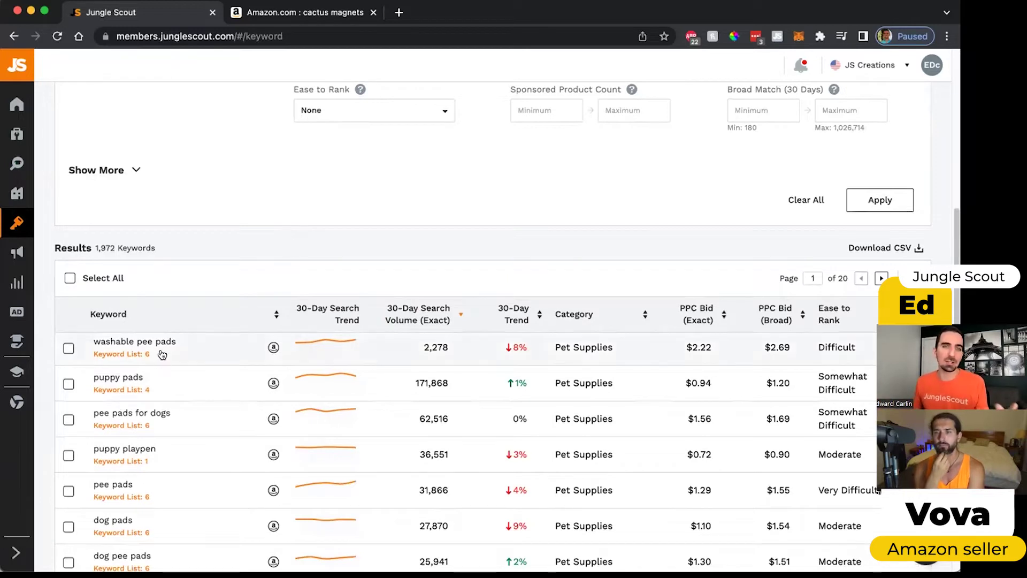
{"action": "scroll", "coordinate": [190, 374], "scroll_direction": "down", "scroll_amount": 1}
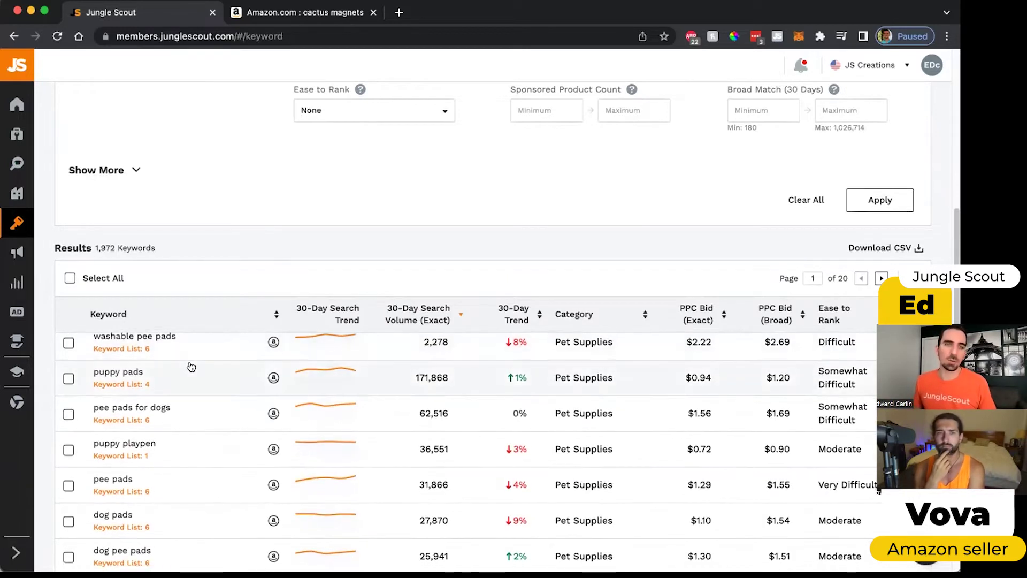
{"action": "scroll", "coordinate": [184, 292], "scroll_direction": "up", "scroll_amount": 5}
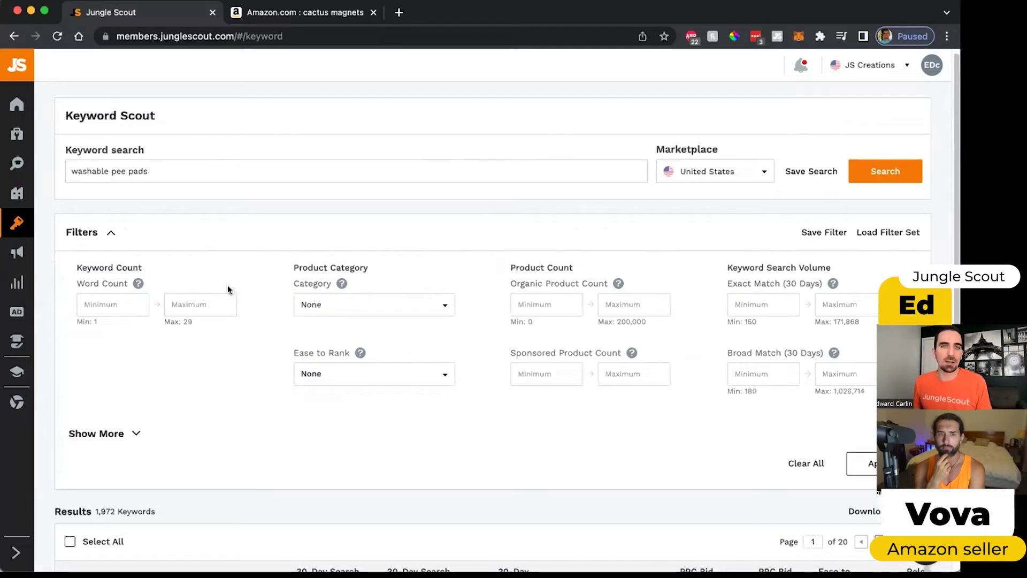
Step: Set the Word Count minimum to 3 and apply it, narrowing results to 1,732 keywords
{"action": "left_click", "coordinate": [98, 307]}
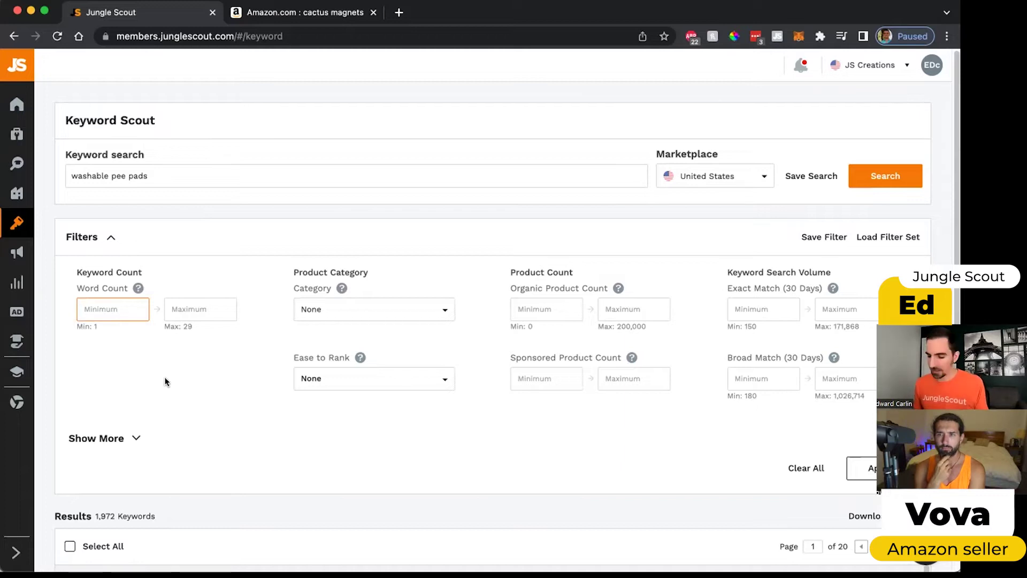
{"action": "type", "text": "3"}
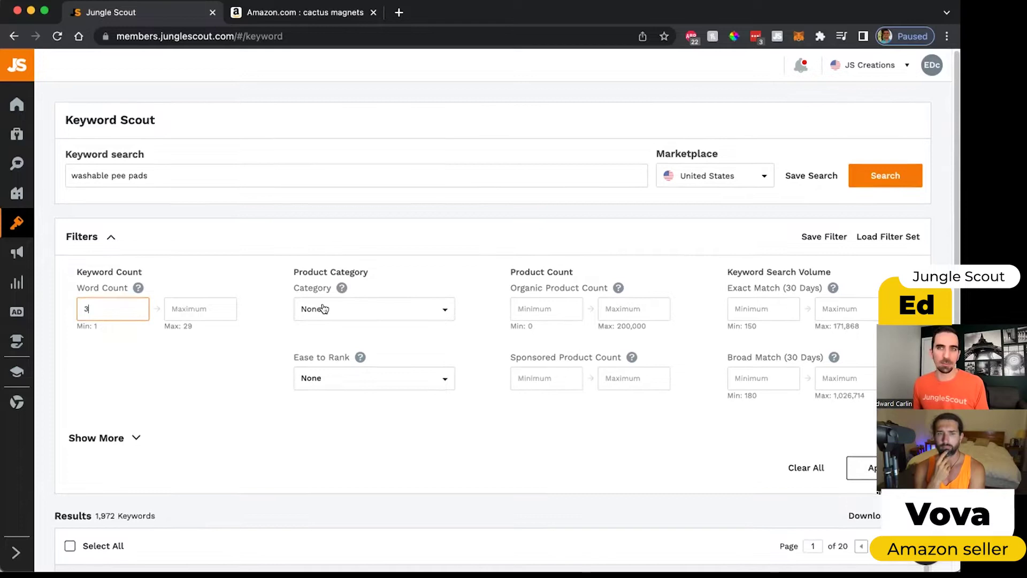
{"action": "left_click", "coordinate": [885, 170]}
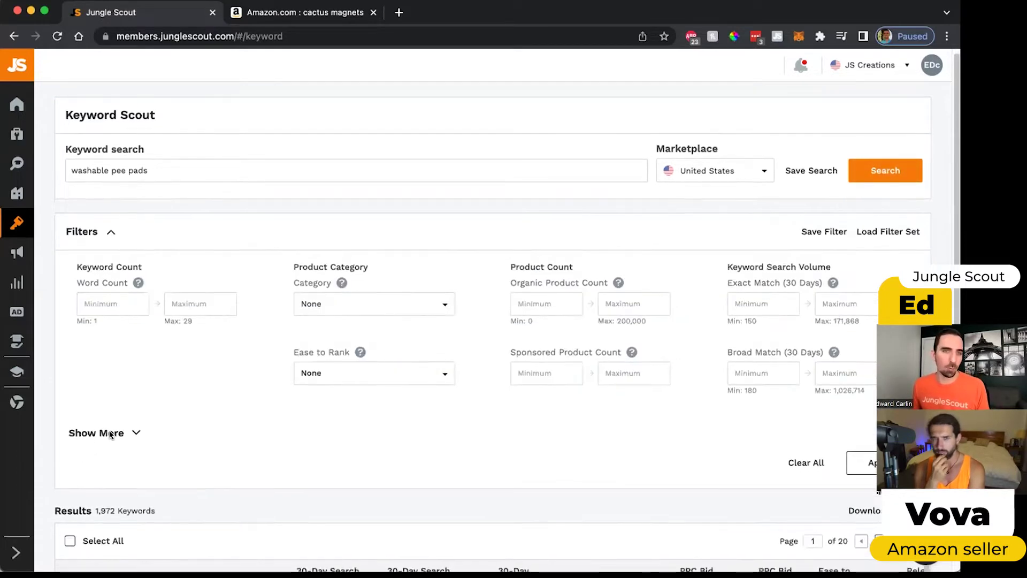
{"action": "scroll", "coordinate": [106, 455], "scroll_direction": "down", "scroll_amount": 3}
{"action": "scroll", "coordinate": [118, 304], "scroll_direction": "down", "scroll_amount": 3}
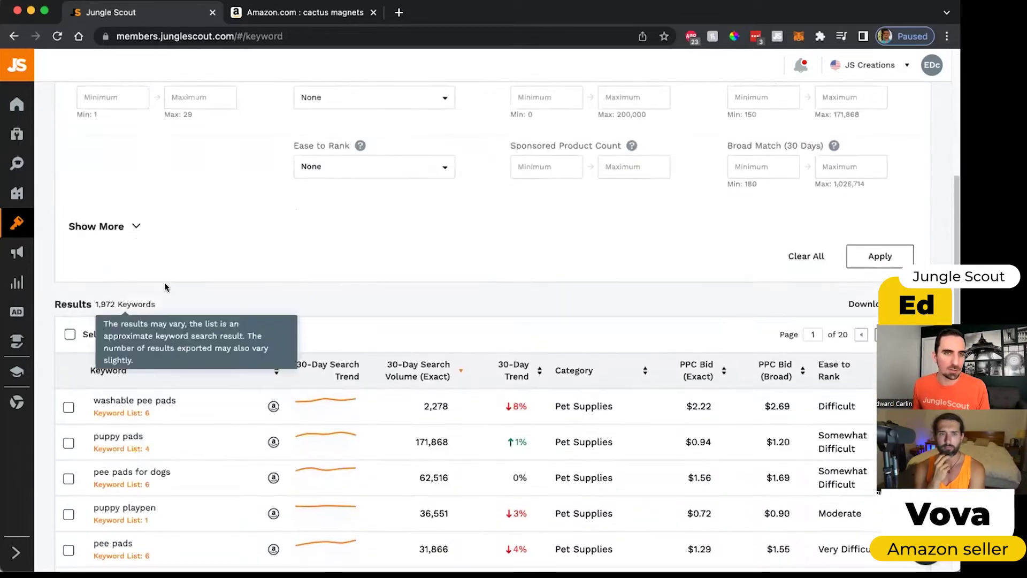
{"action": "scroll", "coordinate": [166, 284], "scroll_direction": "up", "scroll_amount": 5}
{"action": "left_click", "coordinate": [94, 309]}
{"action": "type", "text": "3"}
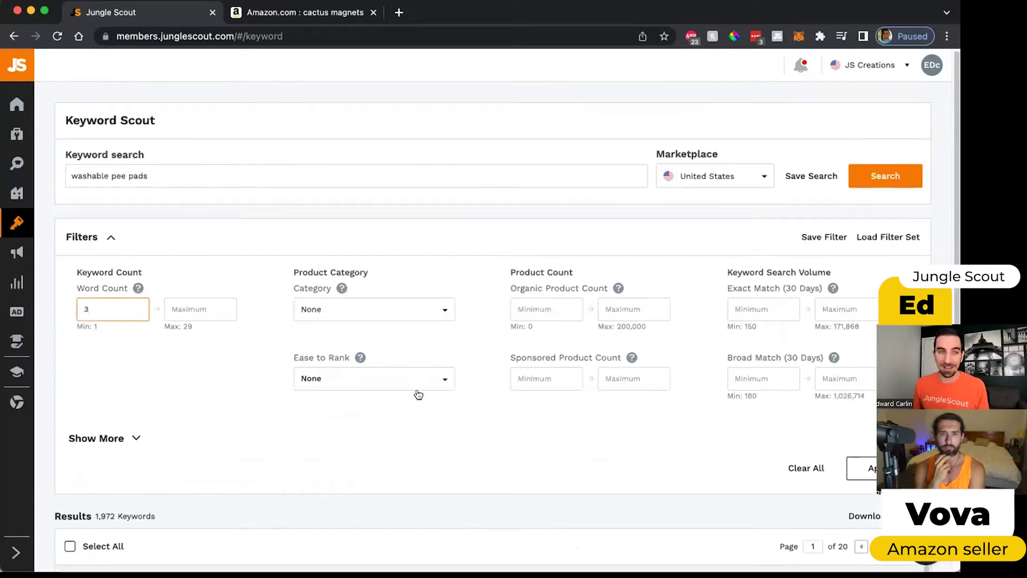
{"action": "left_click", "coordinate": [862, 469]}
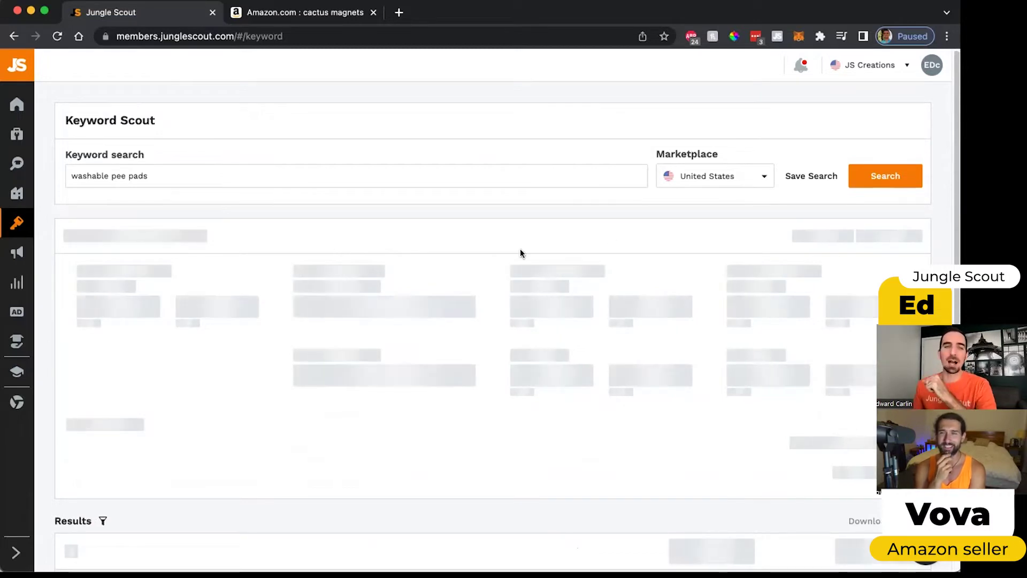
{"action": "scroll", "coordinate": [265, 418], "scroll_direction": "down", "scroll_amount": 1}
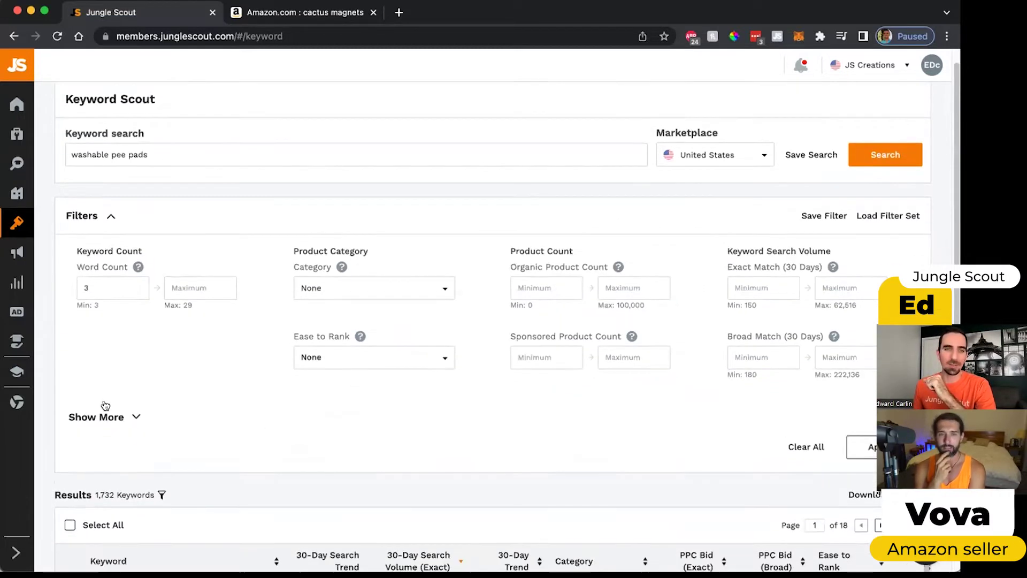
{"action": "scroll", "coordinate": [105, 405], "scroll_direction": "down", "scroll_amount": 5}
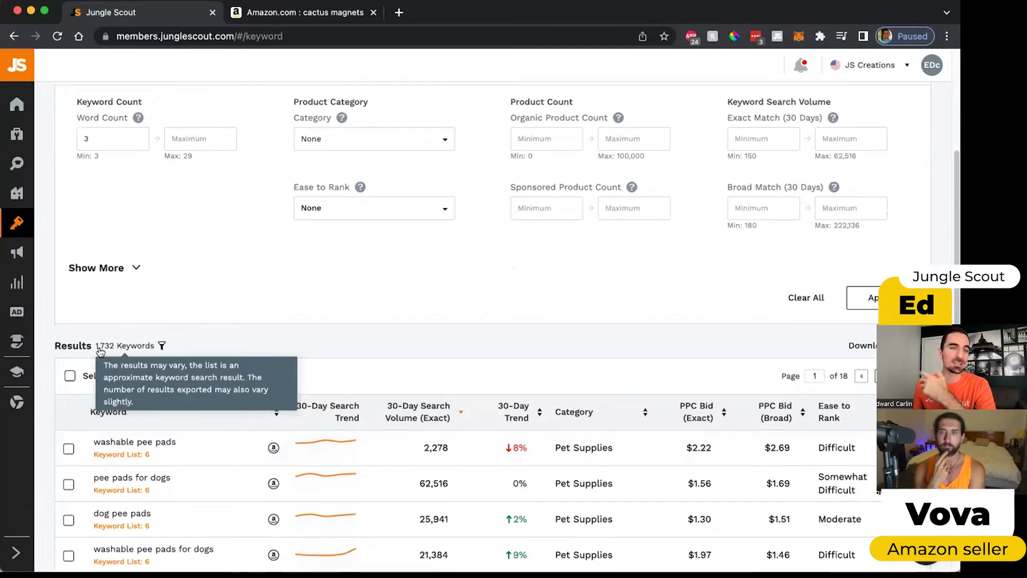
Step: Go back to the Word Count minimum field, typing and then erasing an extra 3
{"action": "scroll", "coordinate": [346, 277], "scroll_direction": "up", "scroll_amount": 5}
{"action": "left_click", "coordinate": [92, 283]}
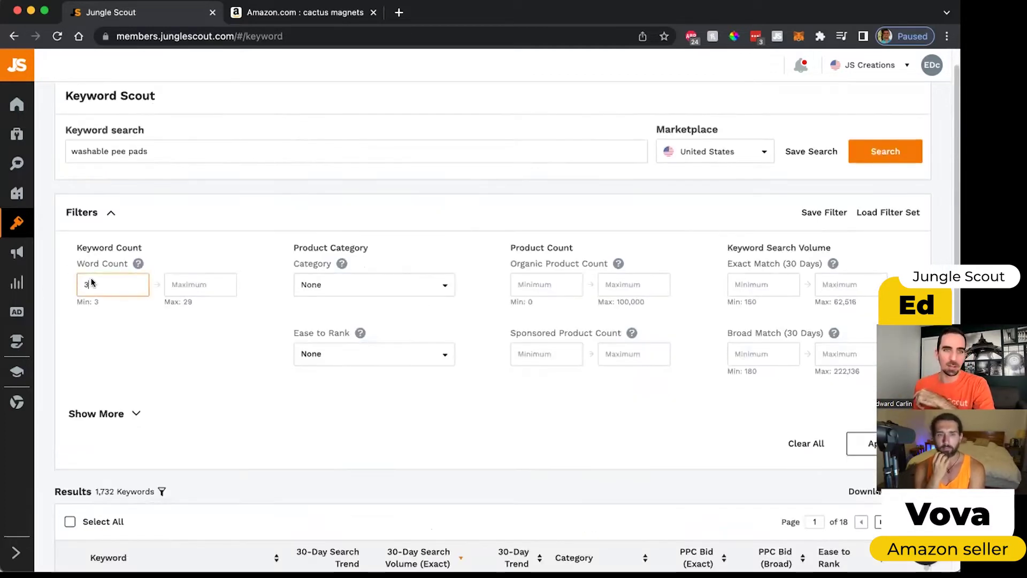
{"action": "type", "text": "3"}
{"action": "key", "text": "BackSpace"}
Step: Look over the product category choices, then move to the Organic Product Count minimum box
{"action": "left_click", "coordinate": [422, 284]}
{"action": "left_click", "coordinate": [423, 285]}
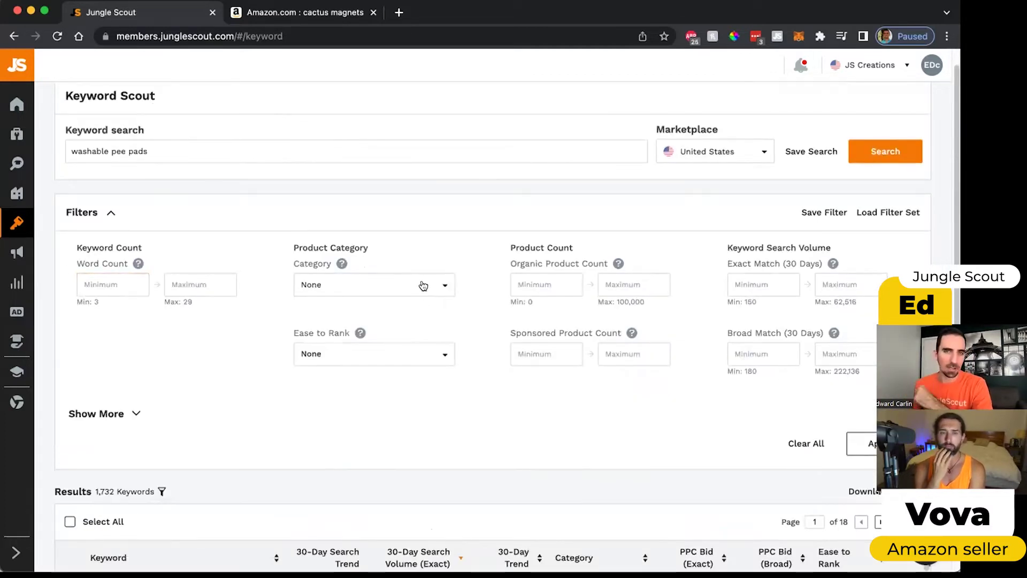
{"action": "left_click", "coordinate": [430, 292]}
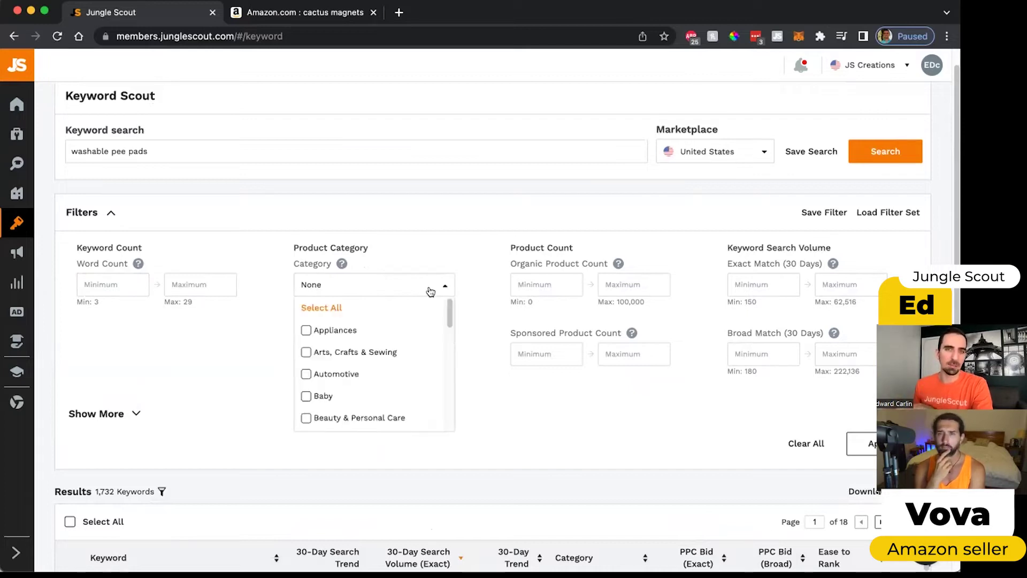
{"action": "left_click", "coordinate": [435, 284]}
{"action": "left_click", "coordinate": [545, 283]}
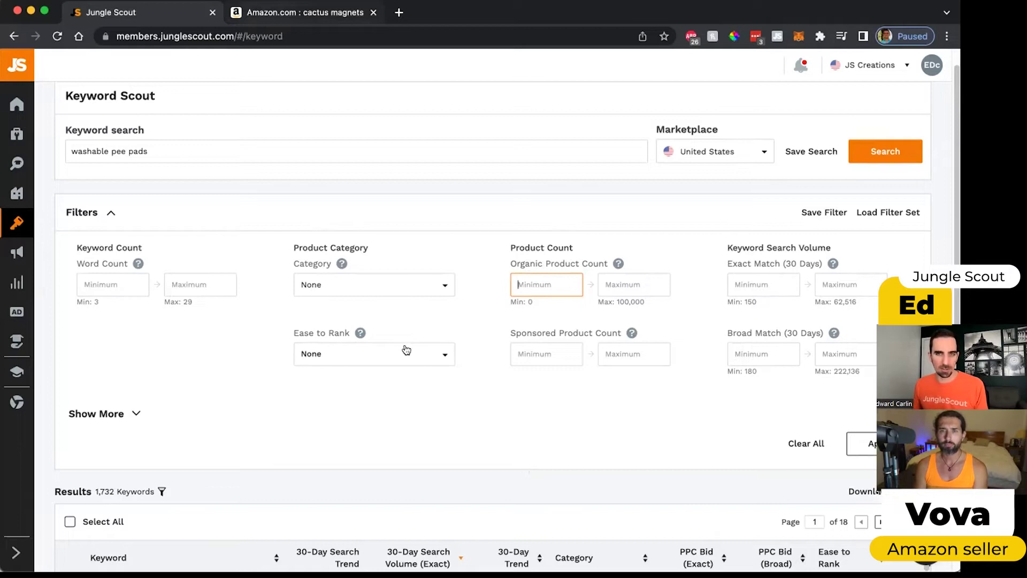
Step: Switch to Amazon and scroll the cactus magnets results, reading each listing's Jungle Scout sales data
{"action": "key", "text": "ctrl+Tab"}
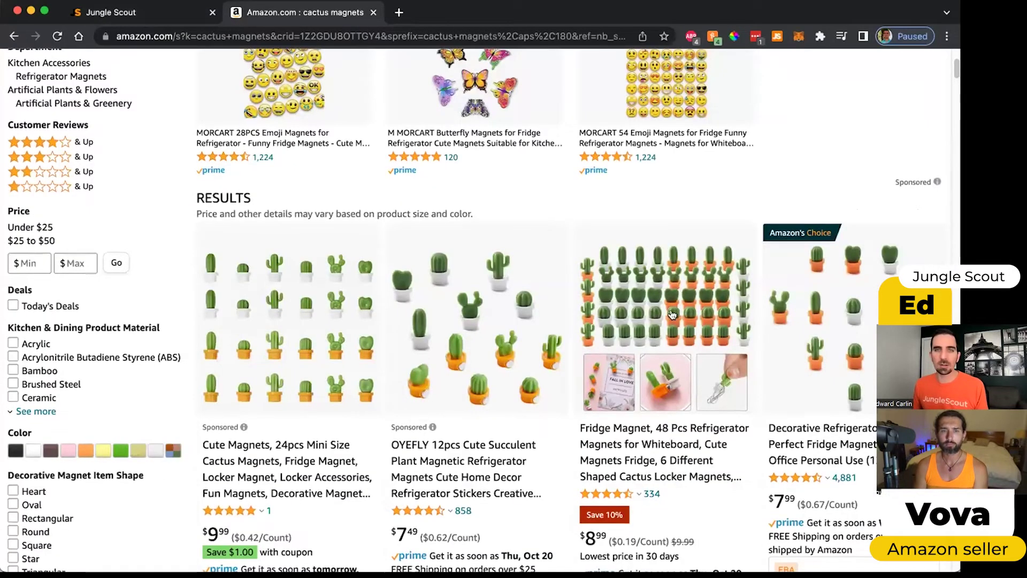
{"action": "scroll", "coordinate": [310, 300], "scroll_direction": "down", "scroll_amount": 1}
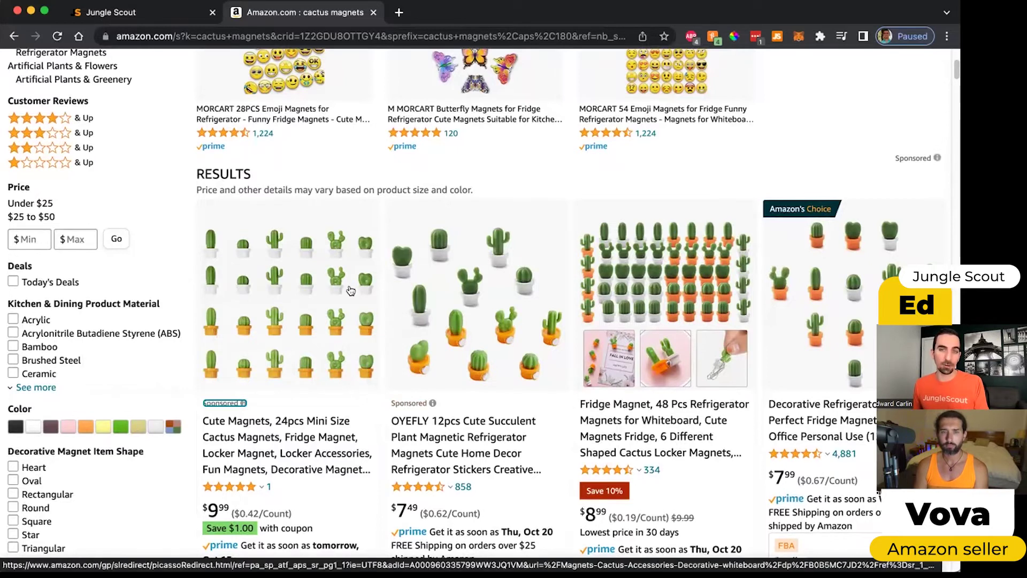
{"action": "scroll", "coordinate": [632, 336], "scroll_direction": "down", "scroll_amount": 2}
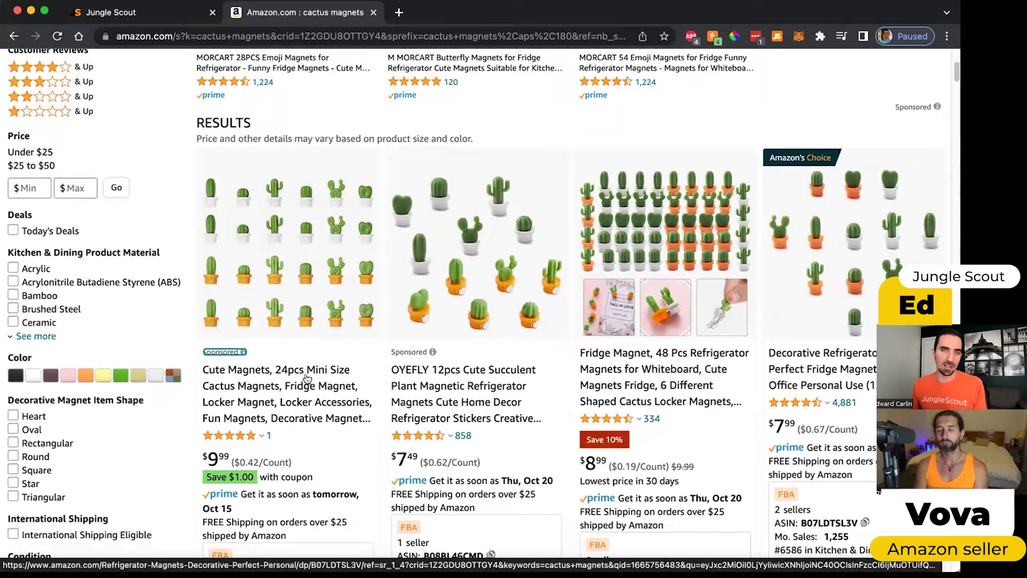
{"action": "scroll", "coordinate": [488, 180], "scroll_direction": "down", "scroll_amount": 3}
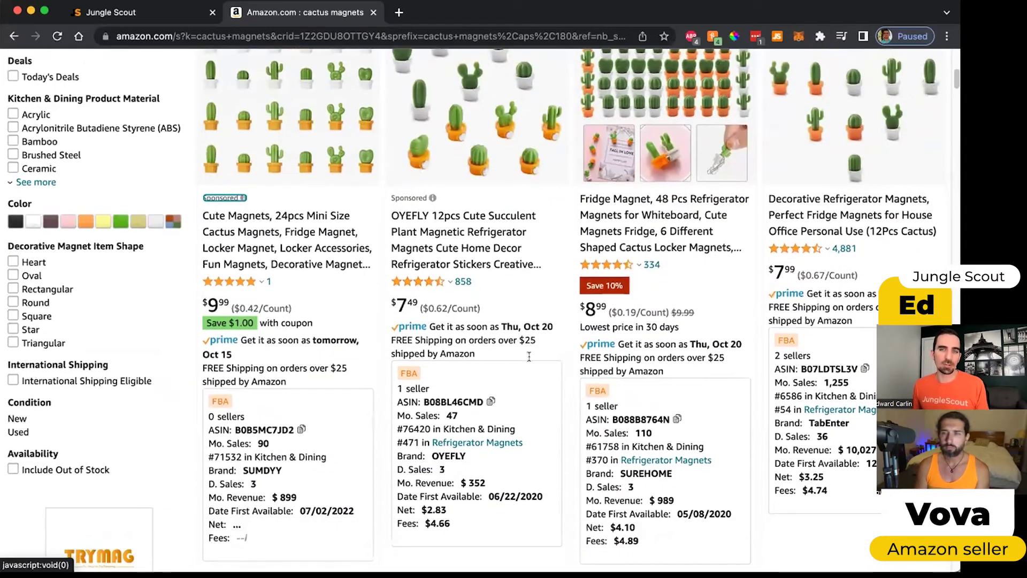
{"action": "scroll", "coordinate": [531, 396], "scroll_direction": "down", "scroll_amount": 5}
{"action": "scroll", "coordinate": [531, 394], "scroll_direction": "down", "scroll_amount": 1}
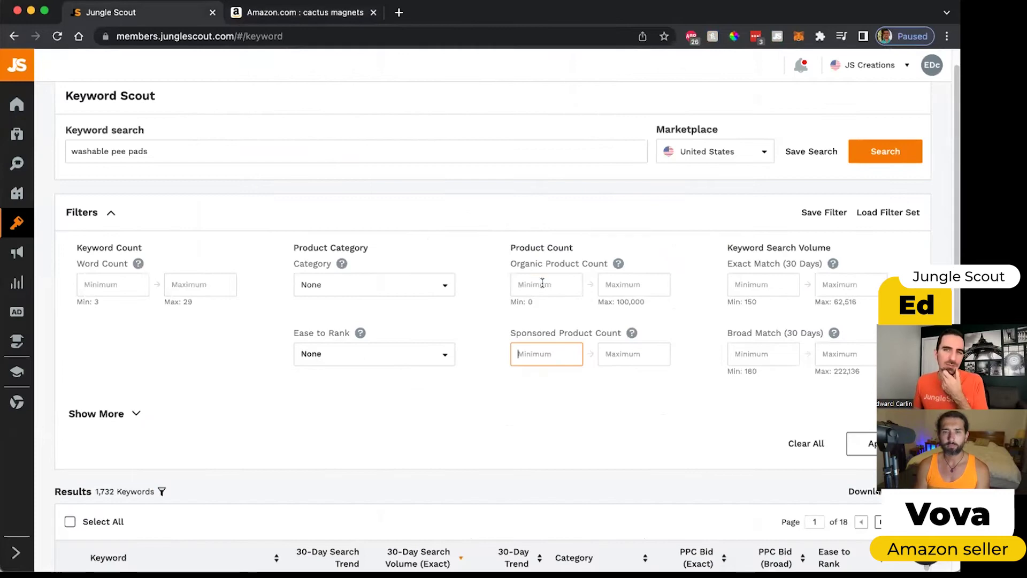
Step: Check the Organic Product Count and Exact Match filters, reveal more filters, then clear the search box
{"action": "left_click", "coordinate": [542, 283]}
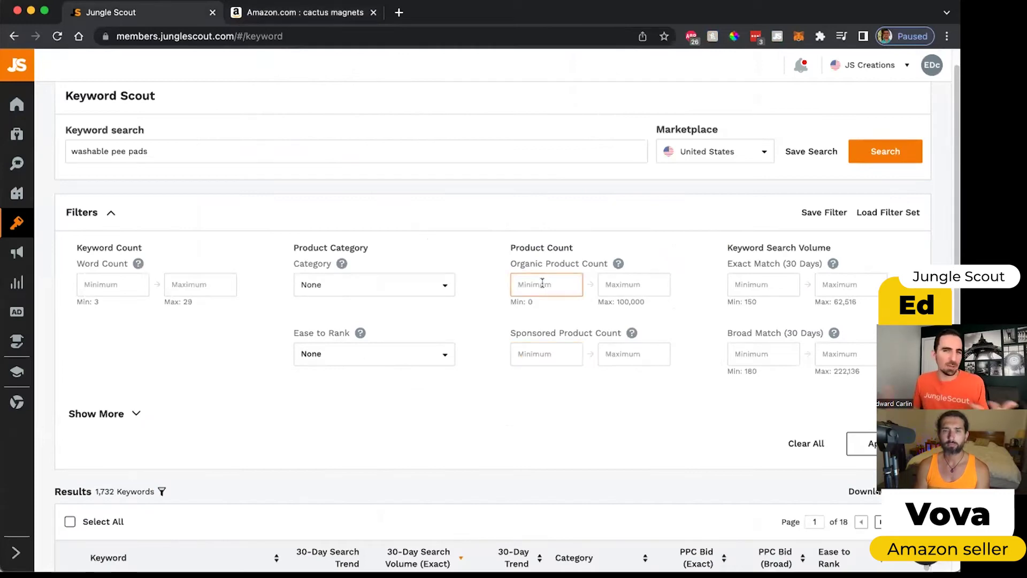
{"action": "left_click", "coordinate": [746, 280]}
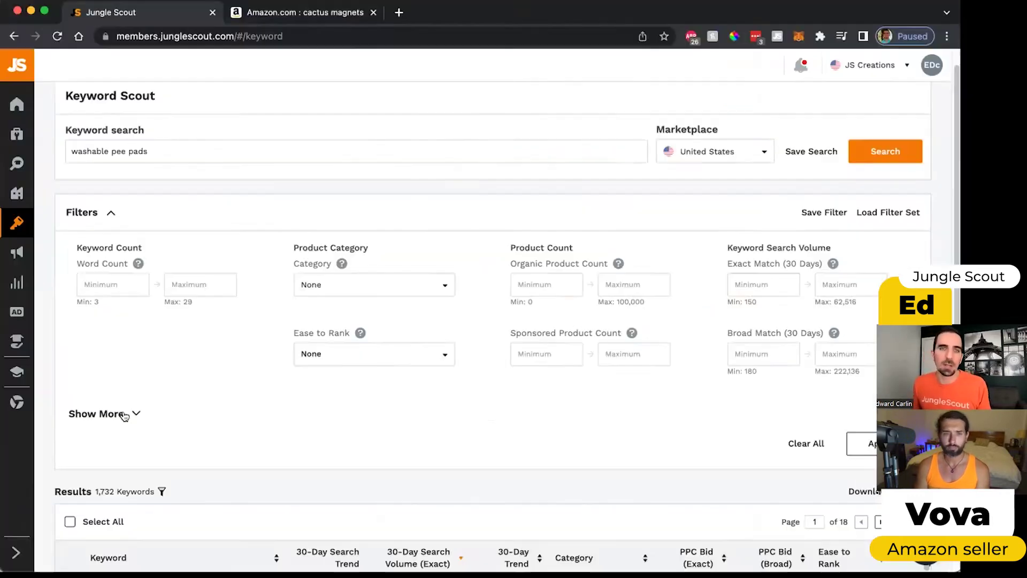
{"action": "left_click", "coordinate": [124, 414]}
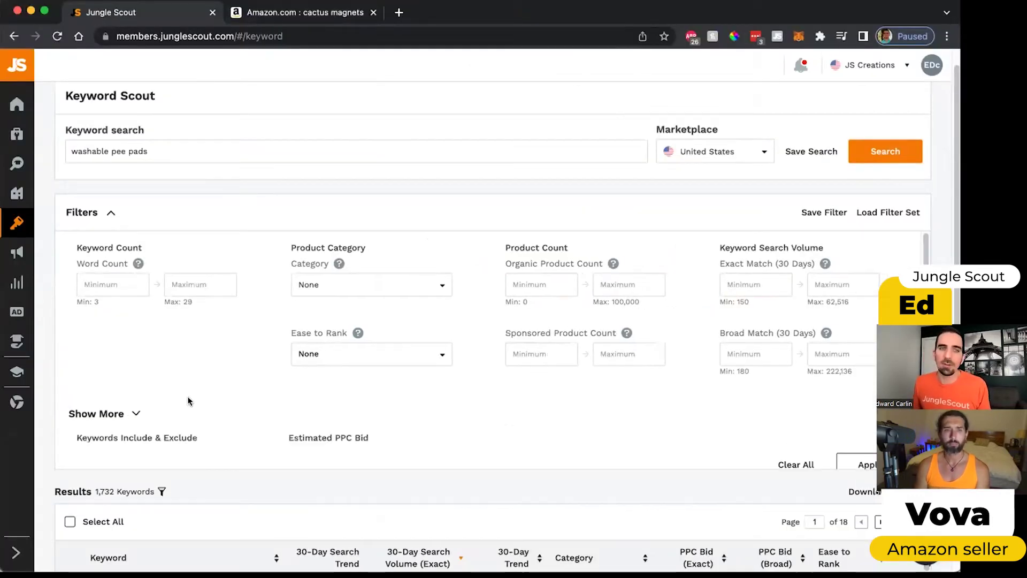
{"action": "scroll", "coordinate": [251, 321], "scroll_direction": "down", "scroll_amount": 3}
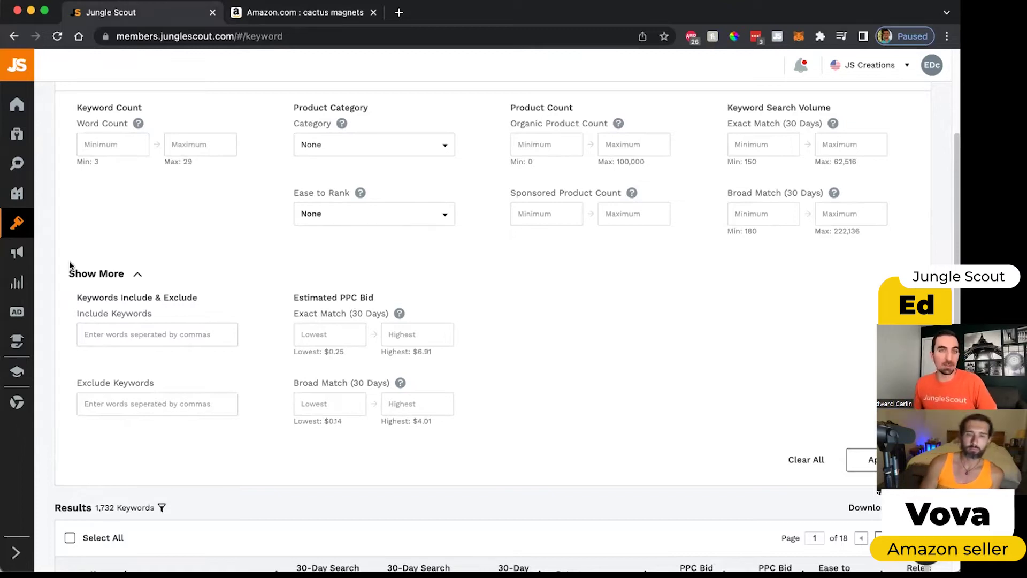
{"action": "scroll", "coordinate": [278, 342], "scroll_direction": "up", "scroll_amount": 3}
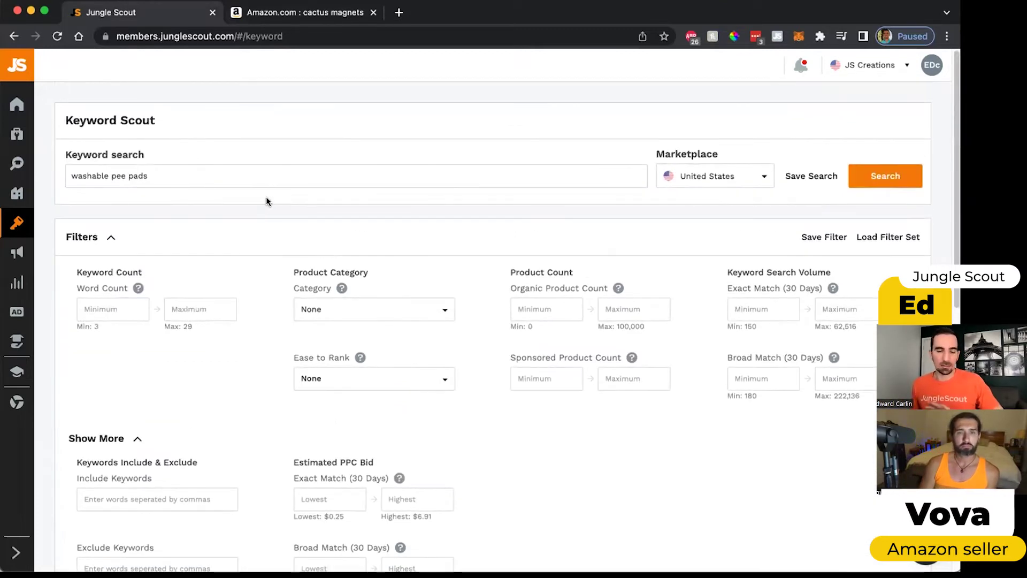
{"action": "left_click_drag", "start_coordinate": [84, 170], "coordinate": [79, 170]}
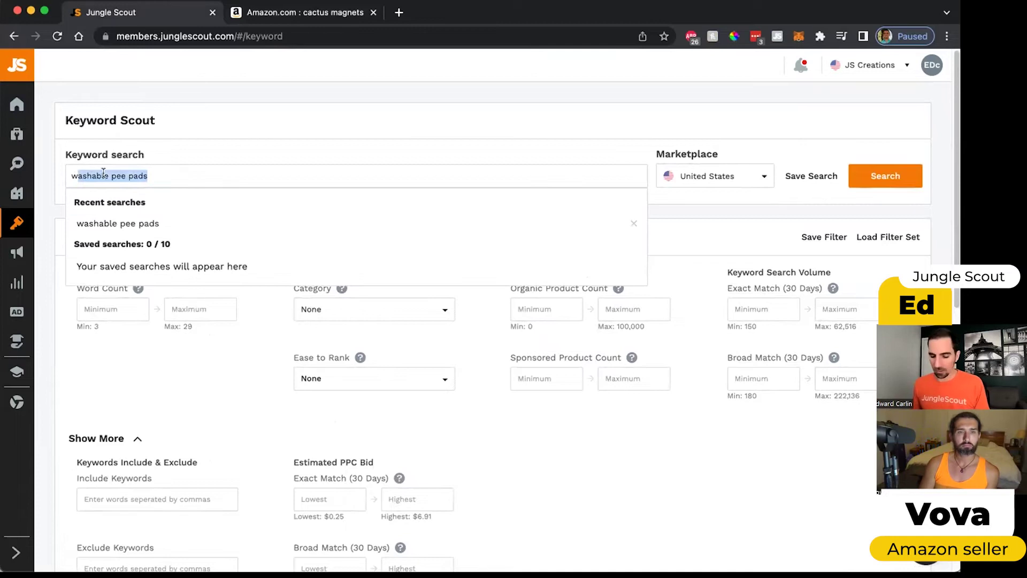
{"action": "key", "text": "BackSpace"}
{"action": "key", "text": "BackSpace"}
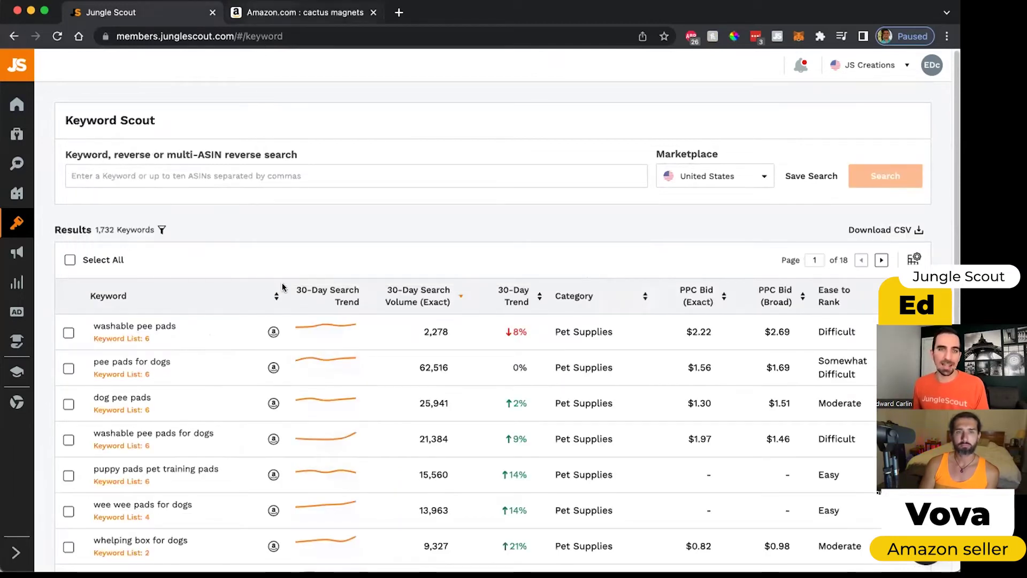
Step: Open the OYEFLY cactus magnet listing on Amazon and select ASIN B08BL46CMD from its URL
{"action": "key", "text": "ctrl+Tab"}
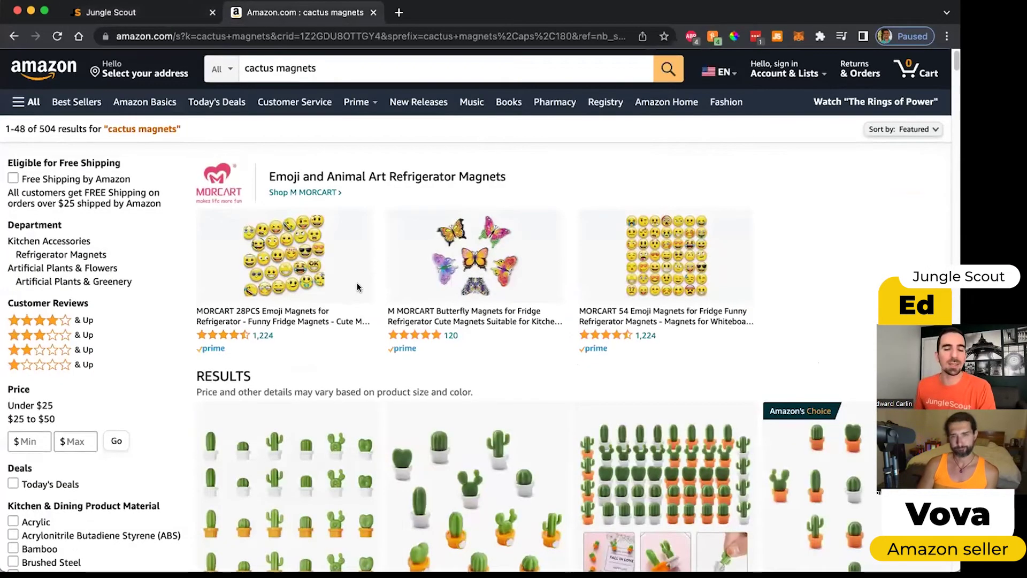
{"action": "scroll", "coordinate": [471, 355], "scroll_direction": "down", "scroll_amount": 4}
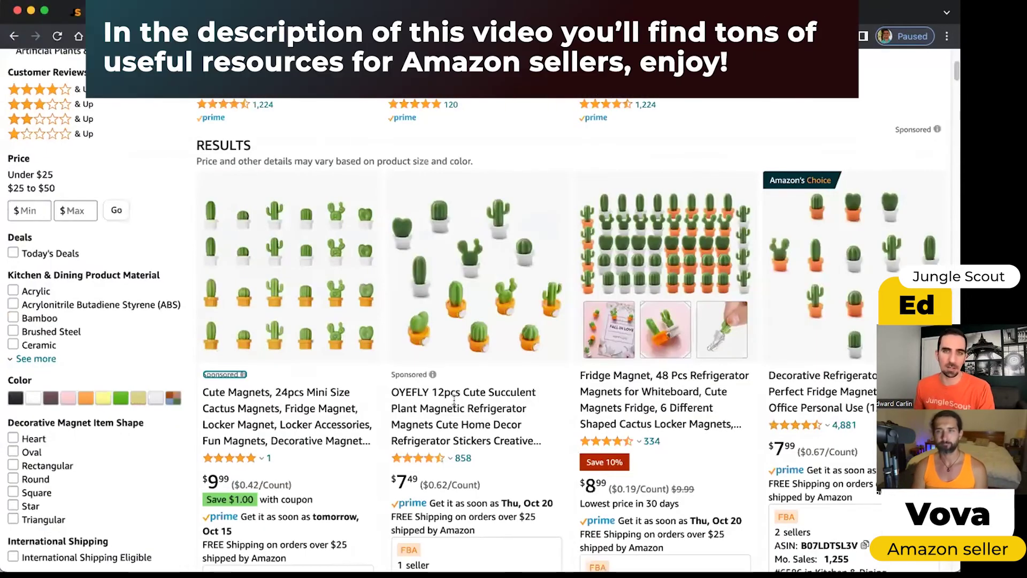
{"action": "scroll", "coordinate": [449, 402], "scroll_direction": "down", "scroll_amount": 3}
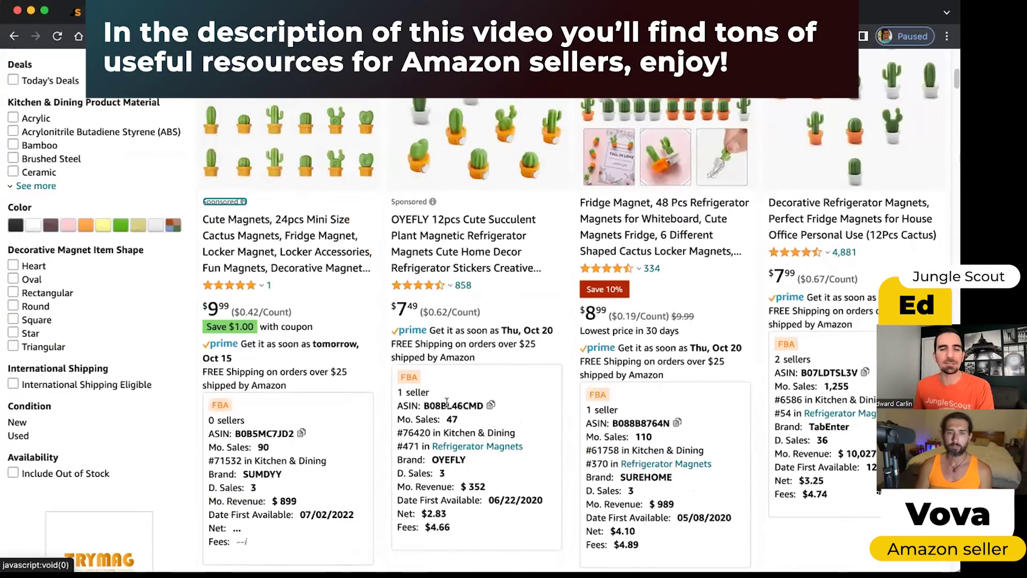
{"action": "double_click", "coordinate": [447, 405]}
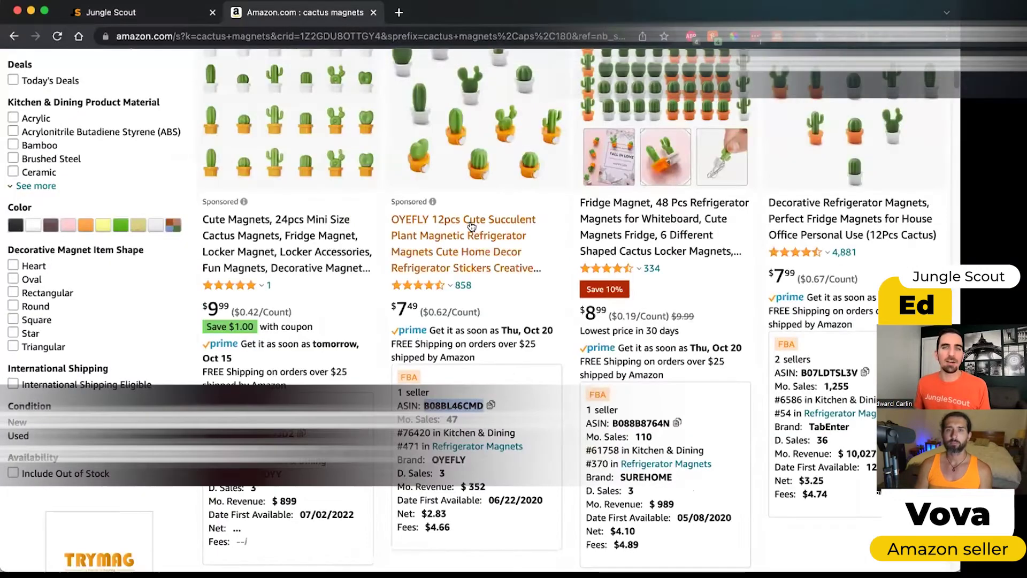
{"action": "left_click", "coordinate": [470, 233]}
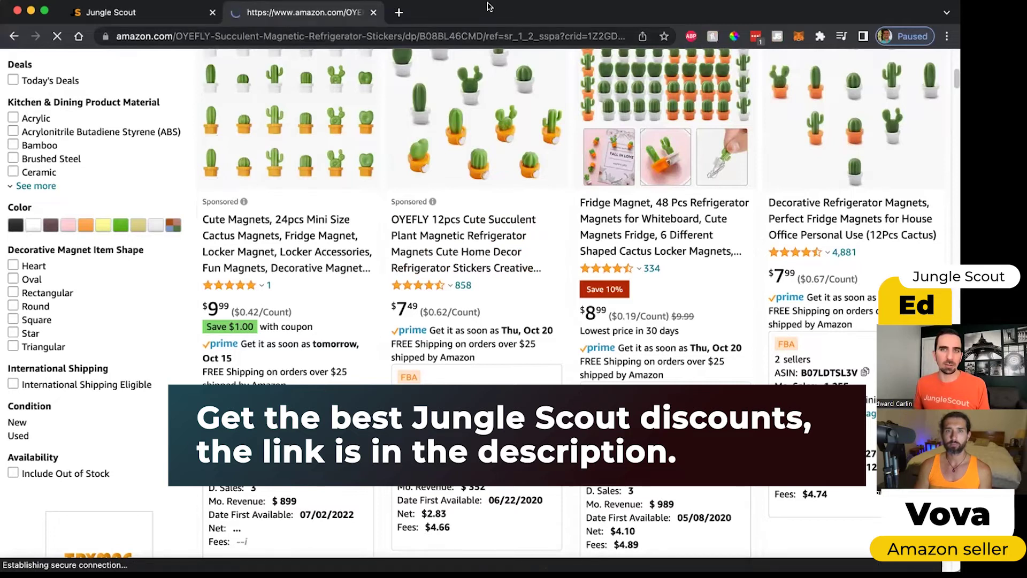
{"action": "double_click", "coordinate": [434, 36]}
{"action": "key", "text": "ctrl+c"}
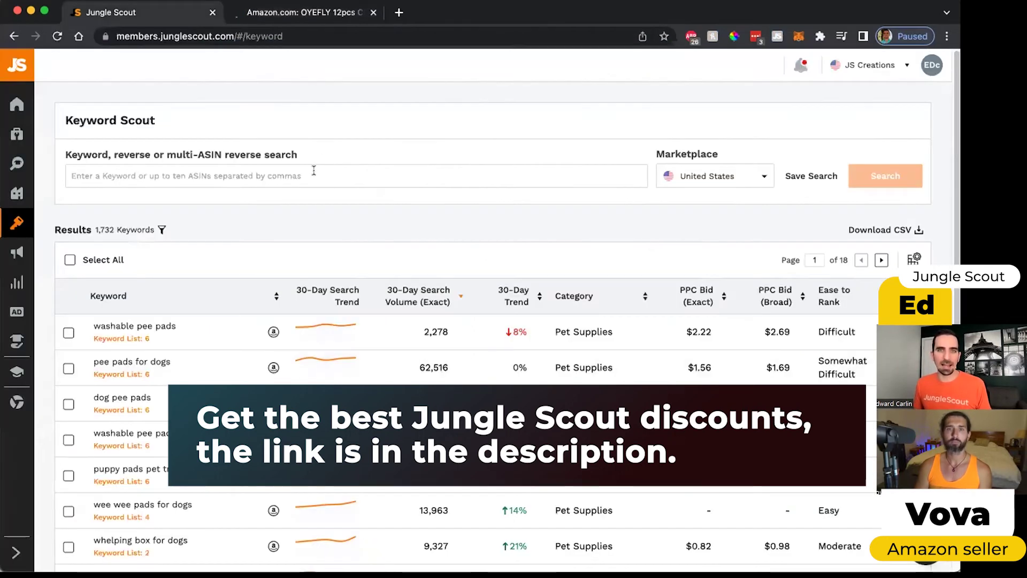
{"action": "left_click", "coordinate": [313, 170]}
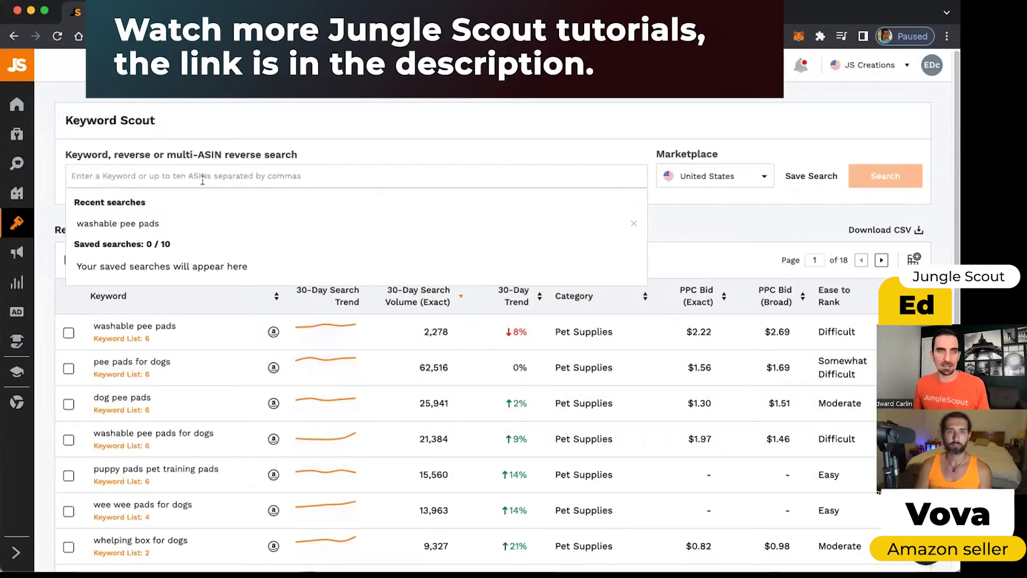
Step: Search ASIN B08BL46CMD and browse its 150 results, led by 'cute magnets' at 4,332 exact searches
{"action": "key", "text": "ctrl+v"}
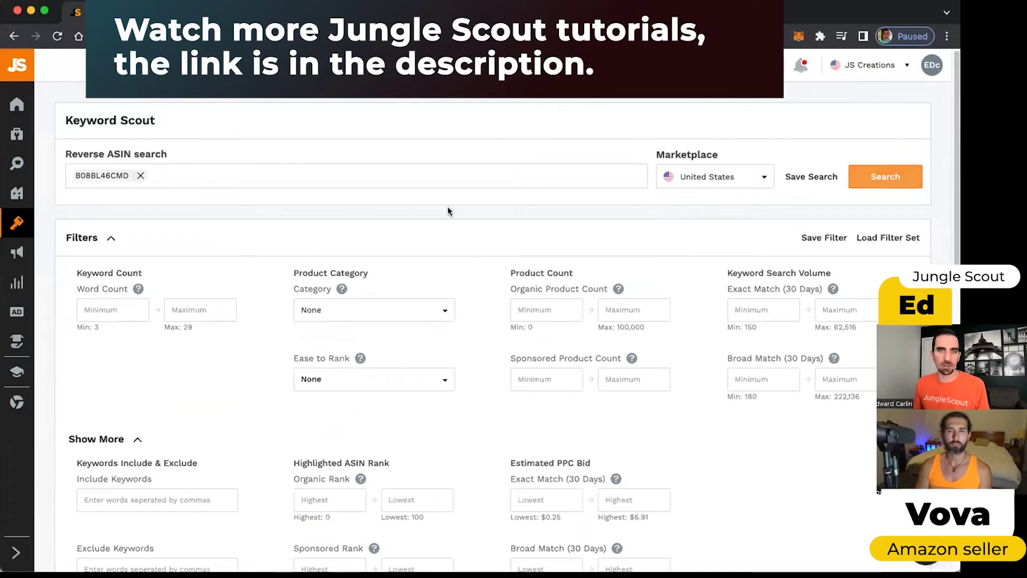
{"action": "key", "text": "Return"}
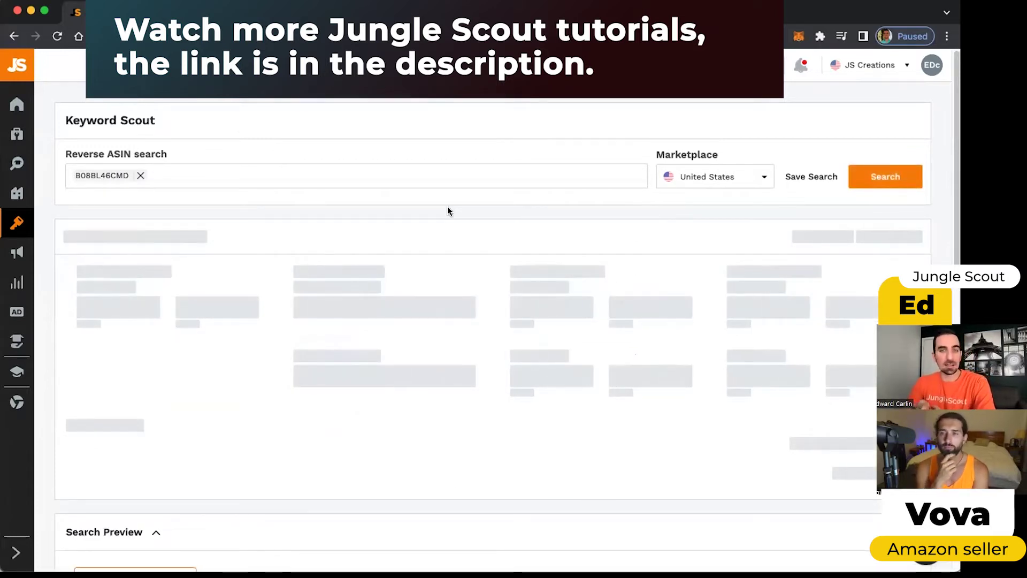
{"action": "scroll", "coordinate": [436, 210], "scroll_direction": "down", "scroll_amount": 9}
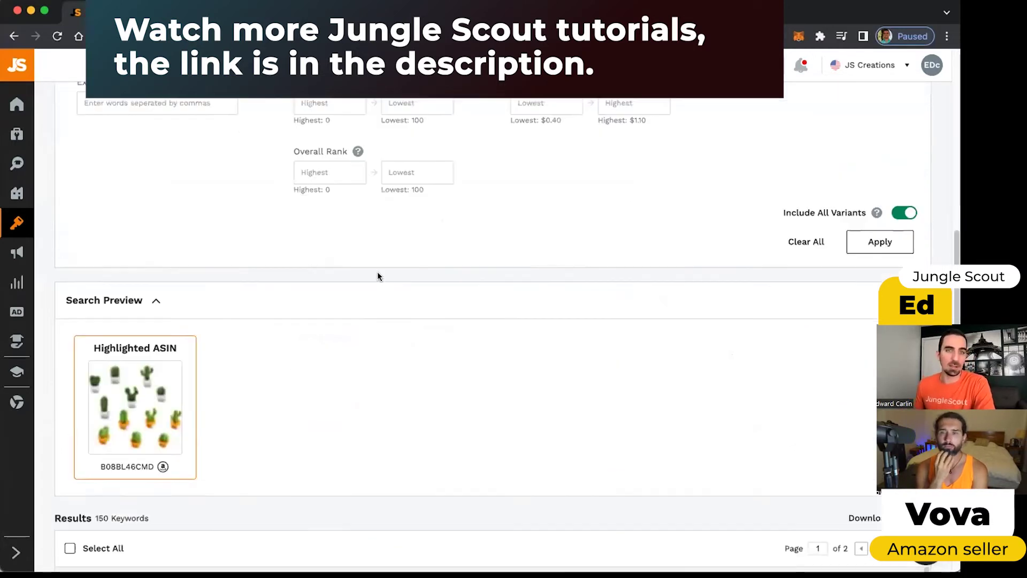
{"action": "scroll", "coordinate": [126, 291], "scroll_direction": "down", "scroll_amount": 7}
{"action": "scroll", "coordinate": [135, 305], "scroll_direction": "up", "scroll_amount": 5}
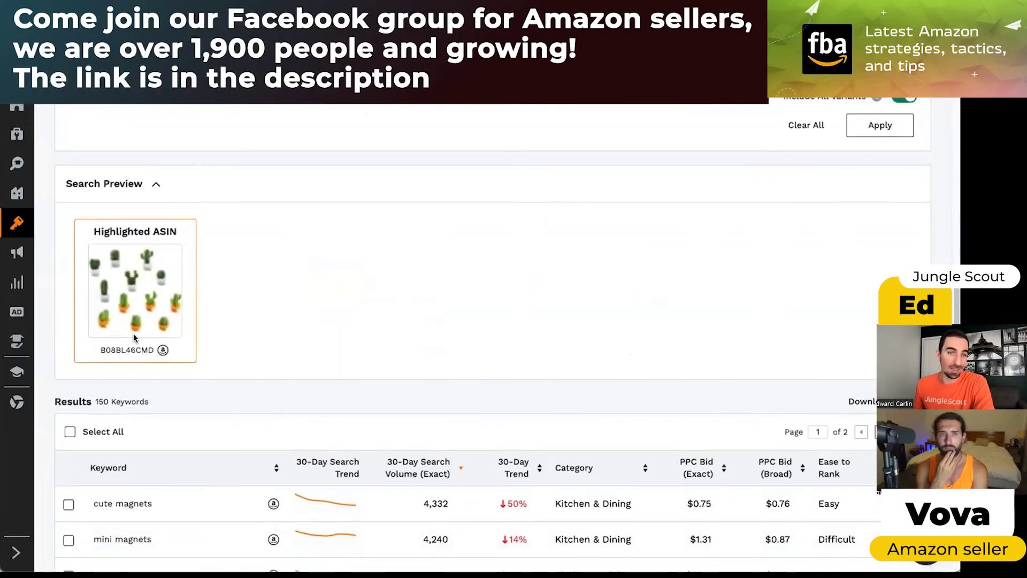
{"action": "scroll", "coordinate": [131, 342], "scroll_direction": "down", "scroll_amount": 1}
{"action": "scroll", "coordinate": [176, 289], "scroll_direction": "down", "scroll_amount": 4}
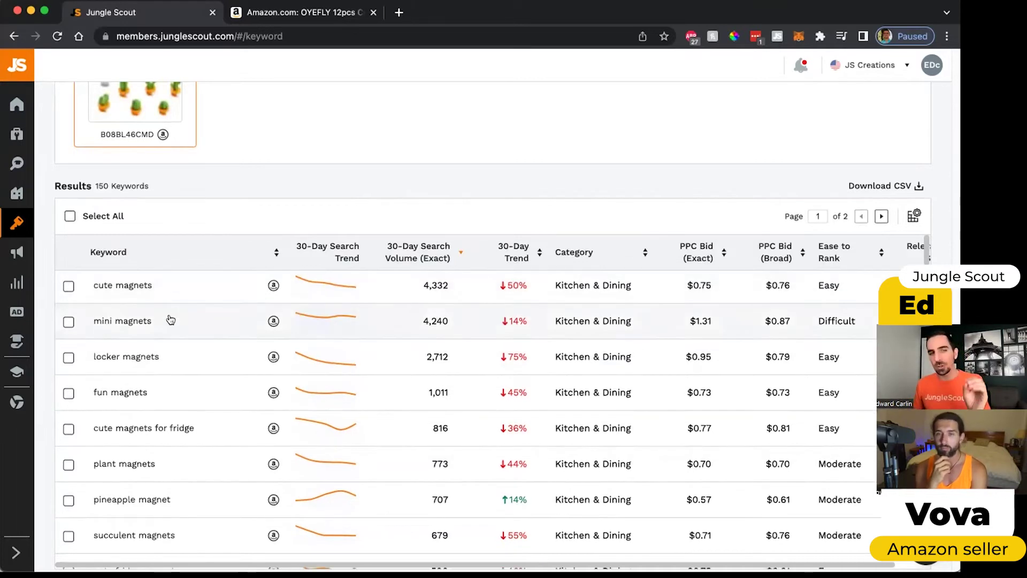
{"action": "scroll", "coordinate": [175, 338], "scroll_direction": "down", "scroll_amount": 3}
{"action": "scroll", "coordinate": [176, 343], "scroll_direction": "down", "scroll_amount": 6}
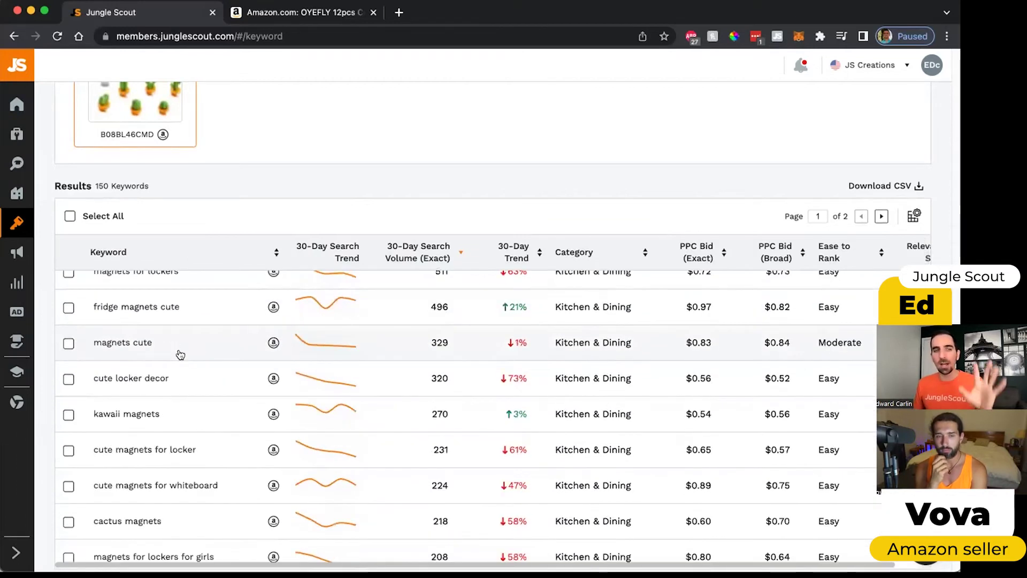
{"action": "scroll", "coordinate": [166, 399], "scroll_direction": "up", "scroll_amount": 3}
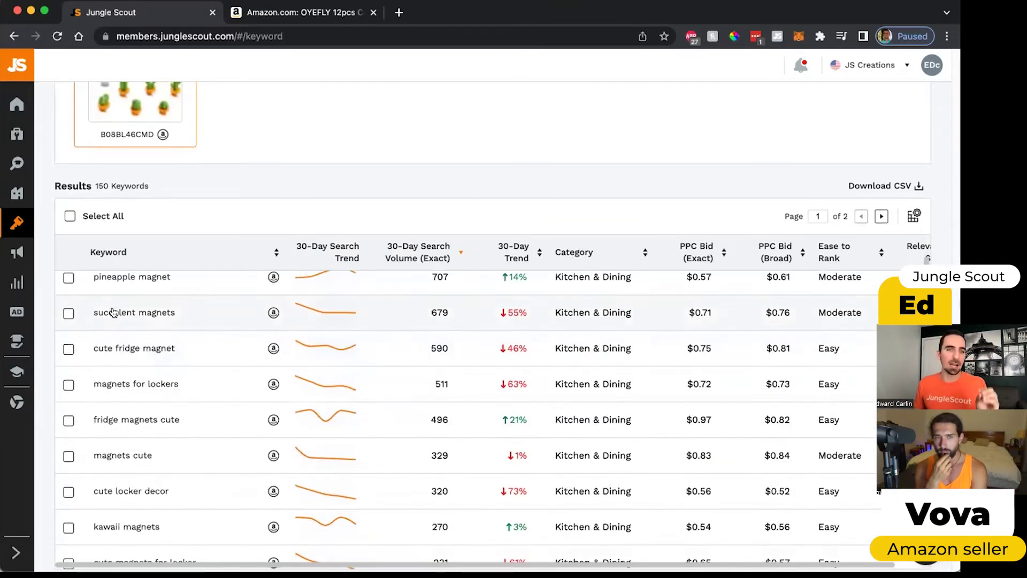
{"action": "scroll", "coordinate": [115, 379], "scroll_direction": "down", "scroll_amount": 2}
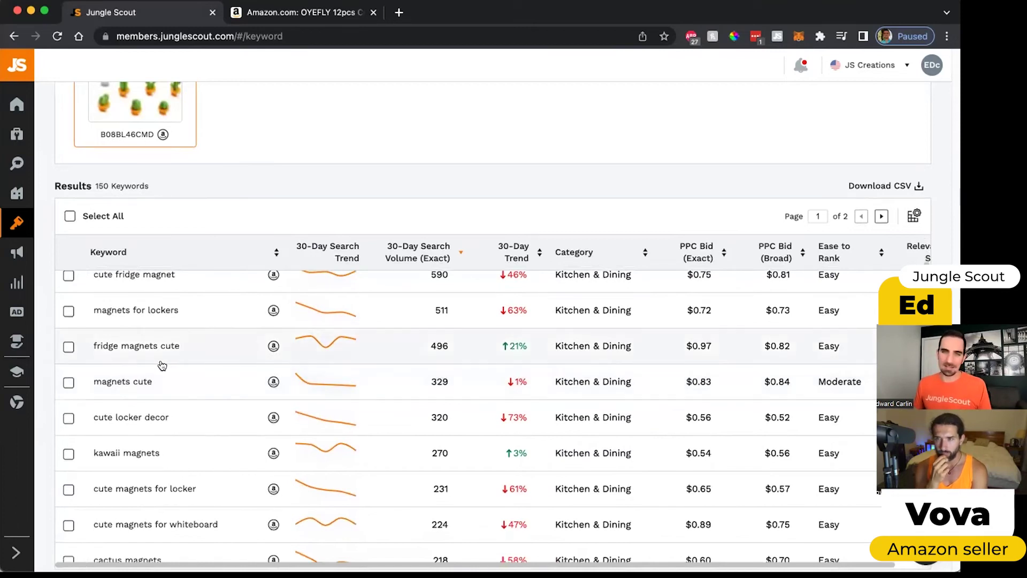
{"action": "scroll", "coordinate": [157, 369], "scroll_direction": "up", "scroll_amount": 7}
{"action": "scroll", "coordinate": [158, 373], "scroll_direction": "up", "scroll_amount": 1}
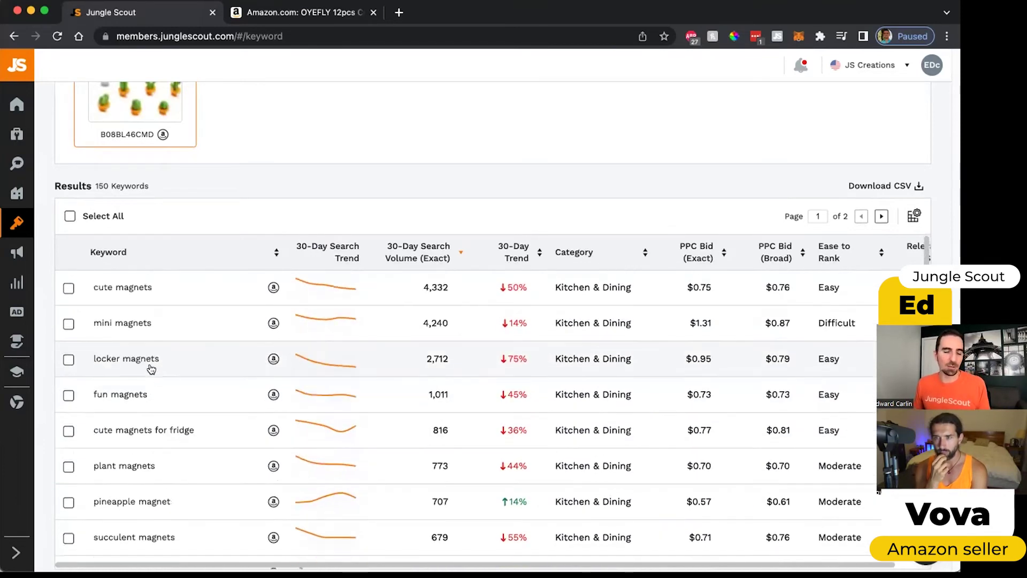
{"action": "scroll", "coordinate": [242, 254], "scroll_direction": "up", "scroll_amount": 2}
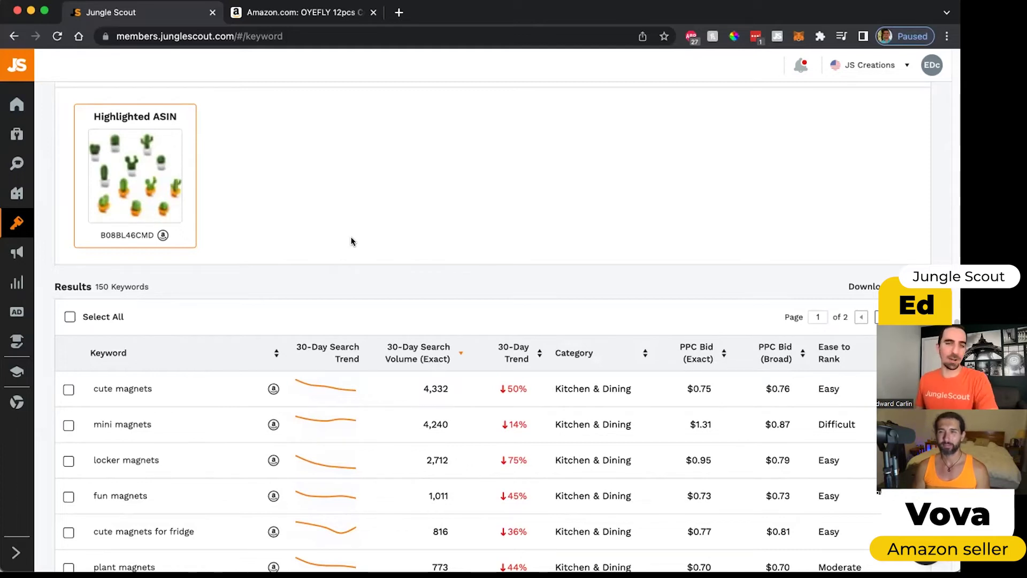
{"action": "scroll", "coordinate": [350, 239], "scroll_direction": "up", "scroll_amount": 10}
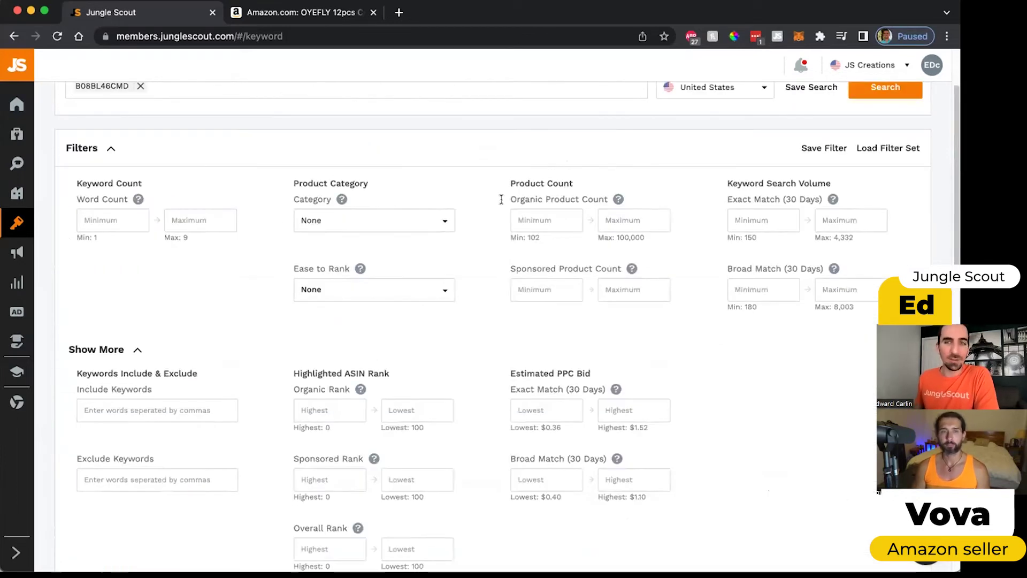
{"action": "scroll", "coordinate": [225, 229], "scroll_direction": "up", "scroll_amount": 2}
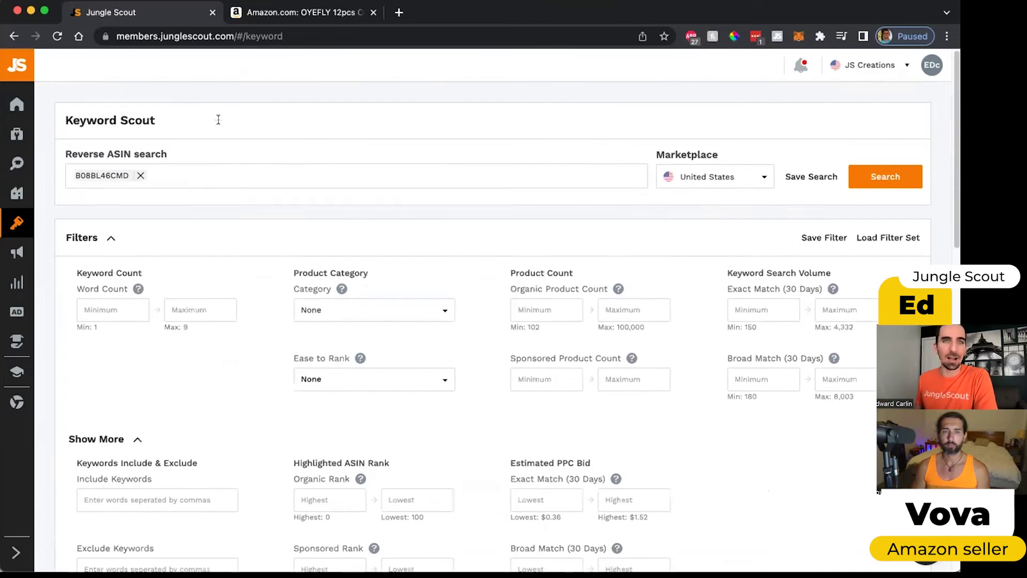
Step: Return to Amazon's cactus magnets results and select competitor ASIN B08BB8764N
{"action": "left_click", "coordinate": [288, 18]}
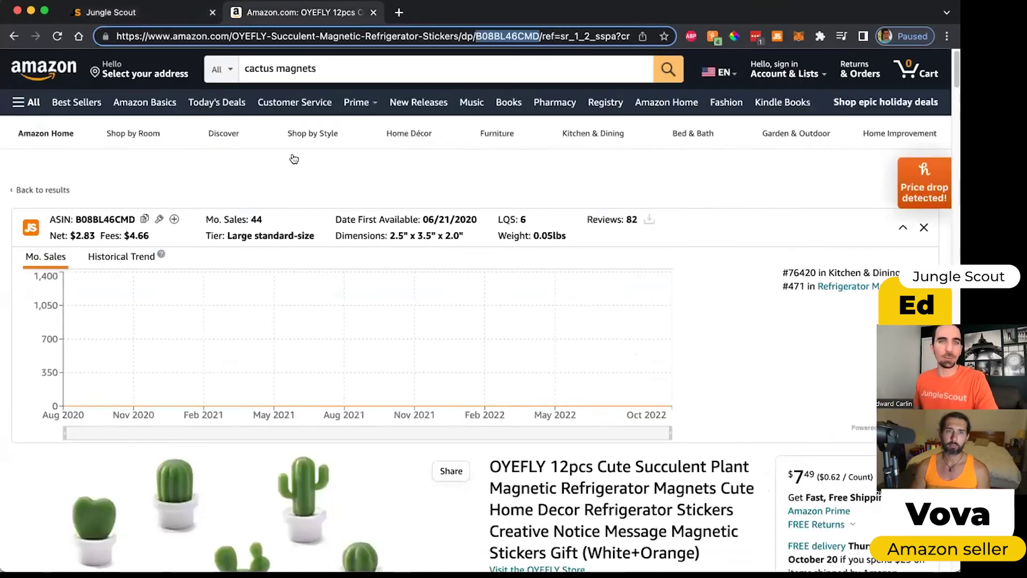
{"action": "left_click", "coordinate": [13, 36]}
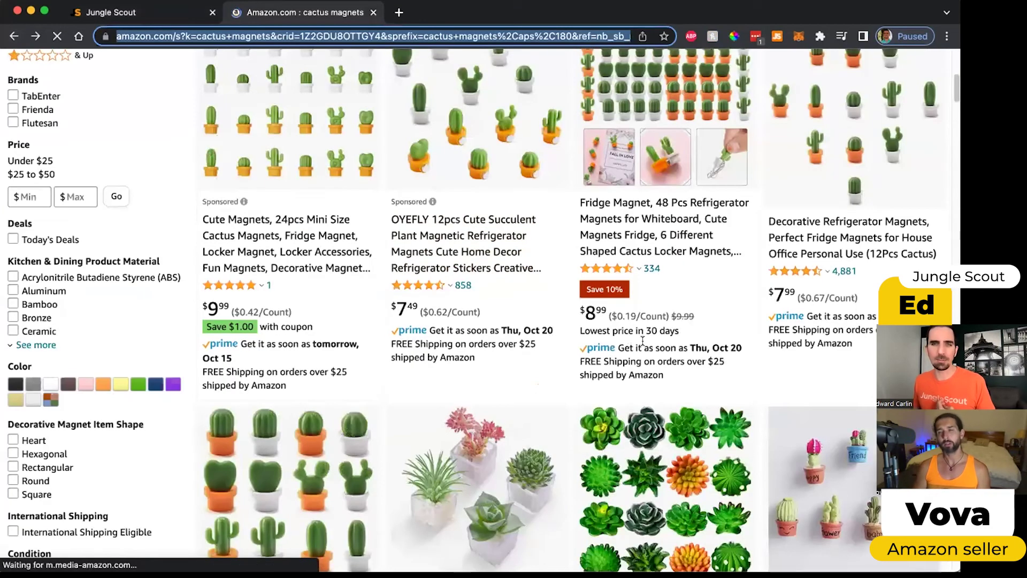
{"action": "scroll", "coordinate": [656, 298], "scroll_direction": "down", "scroll_amount": 2}
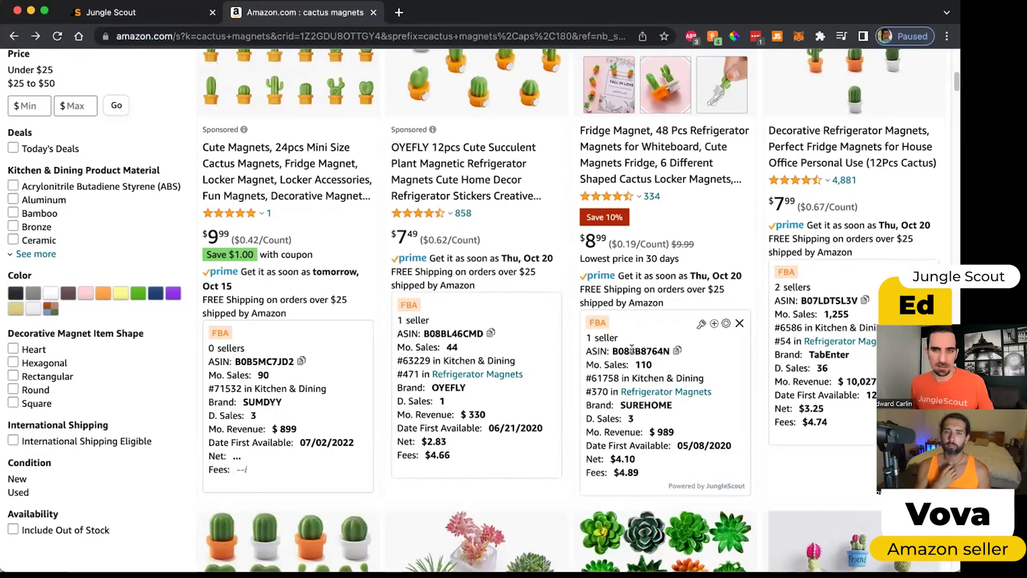
{"action": "double_click", "coordinate": [631, 350]}
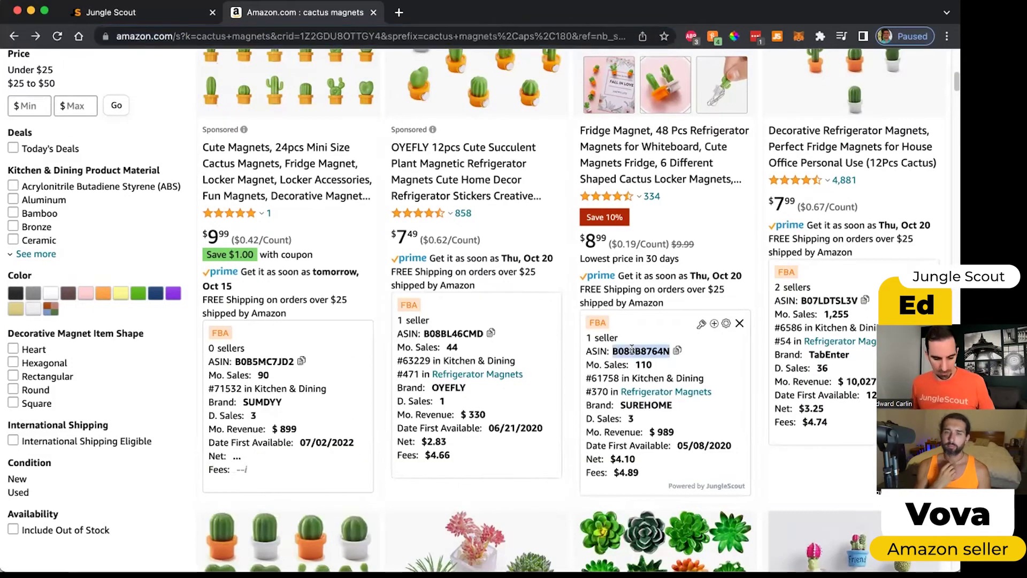
Step: Add competitor ASINs B08BB8764N and B07LDTSL3V alongside B08BL46CMD and search all three
{"action": "left_click", "coordinate": [178, 18]}
{"action": "left_click", "coordinate": [230, 160]}
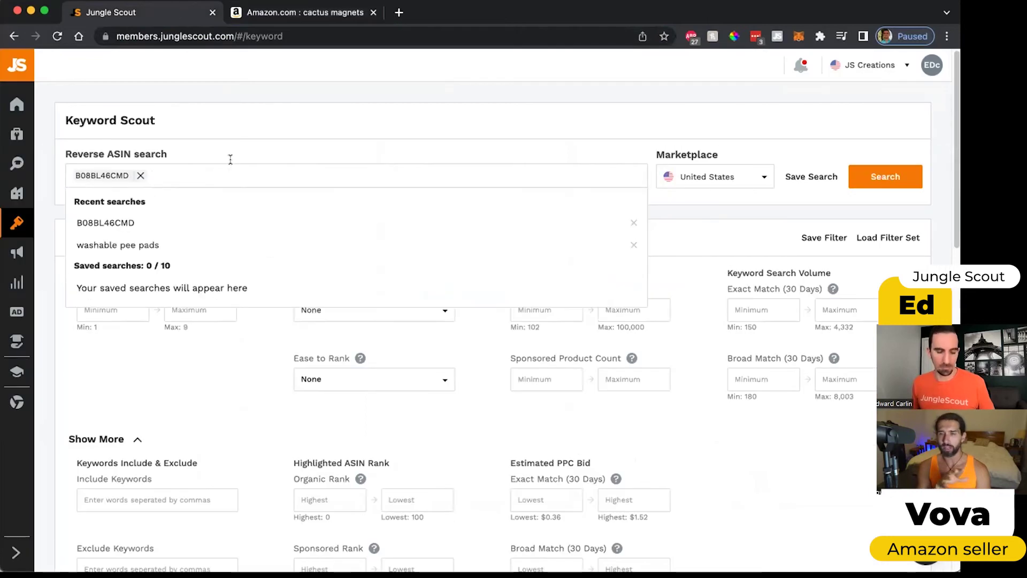
{"action": "key", "text": "ctrl+Tab"}
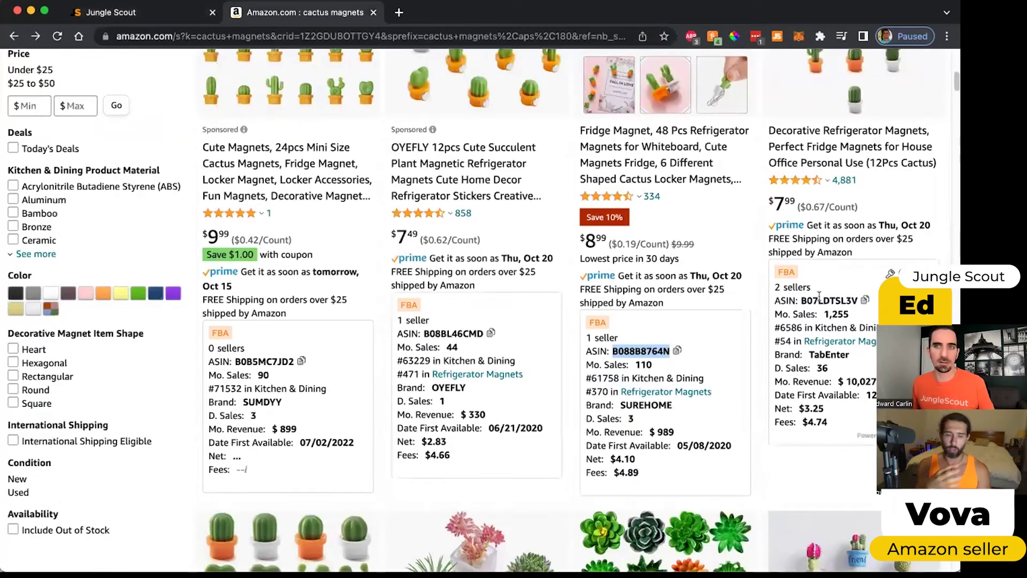
{"action": "double_click", "coordinate": [819, 298]}
{"action": "key", "text": "ctrl+c"}
{"action": "key", "text": "ctrl+Tab"}
{"action": "key", "text": "ctrl+v"}
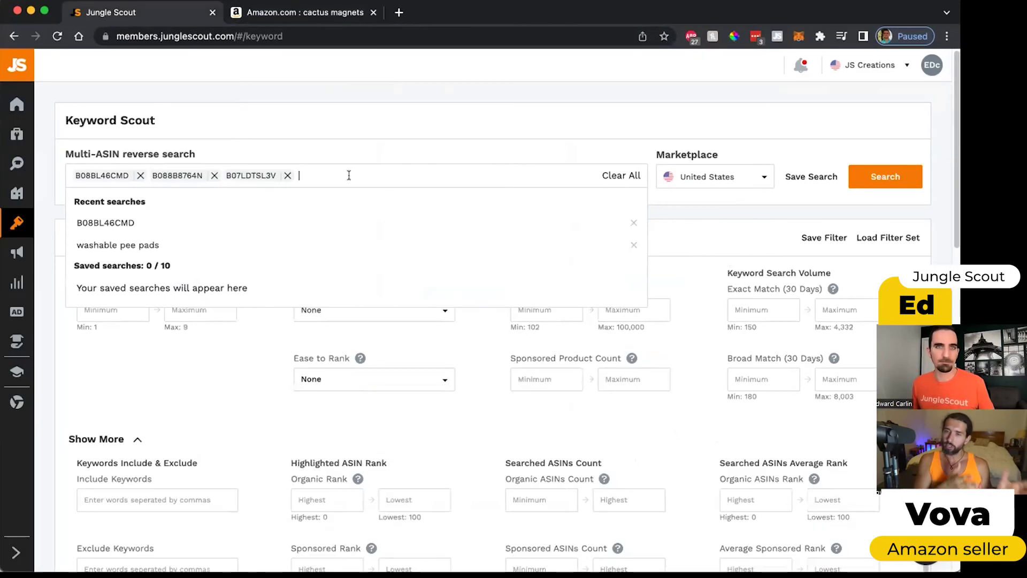
{"action": "left_click", "coordinate": [859, 177]}
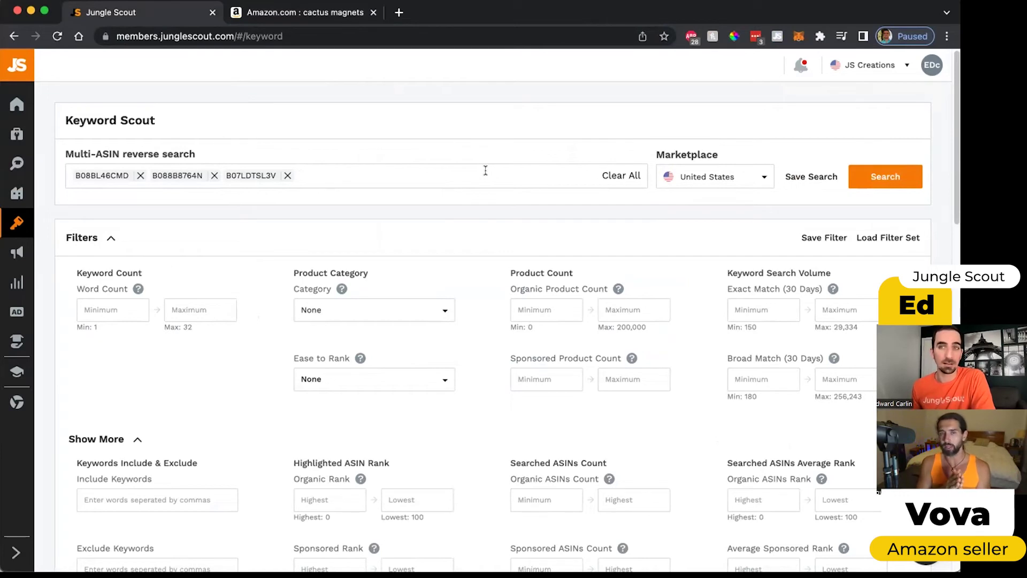
{"action": "scroll", "coordinate": [481, 174], "scroll_direction": "down", "scroll_amount": 3}
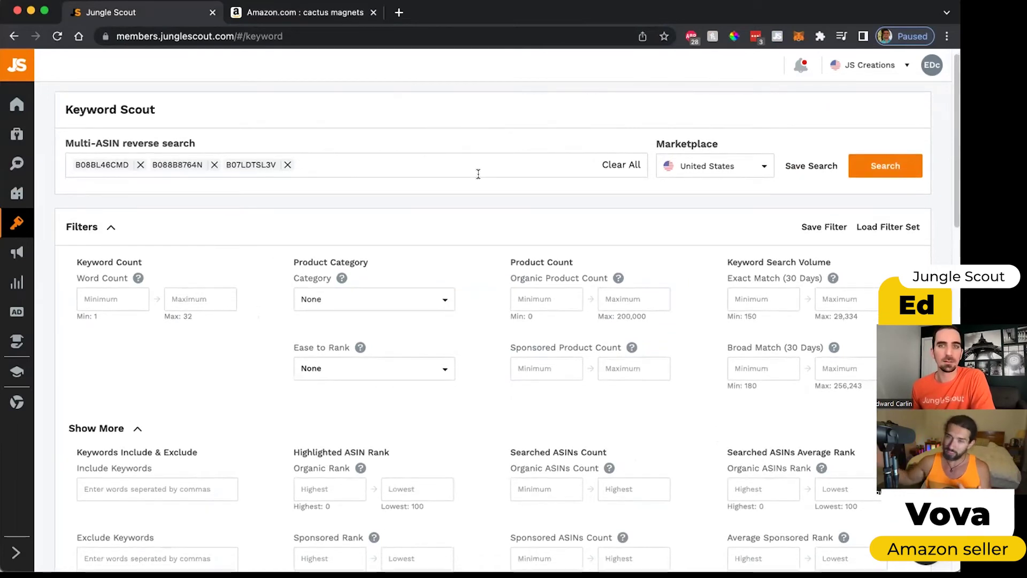
{"action": "scroll", "coordinate": [477, 176], "scroll_direction": "down", "scroll_amount": 2}
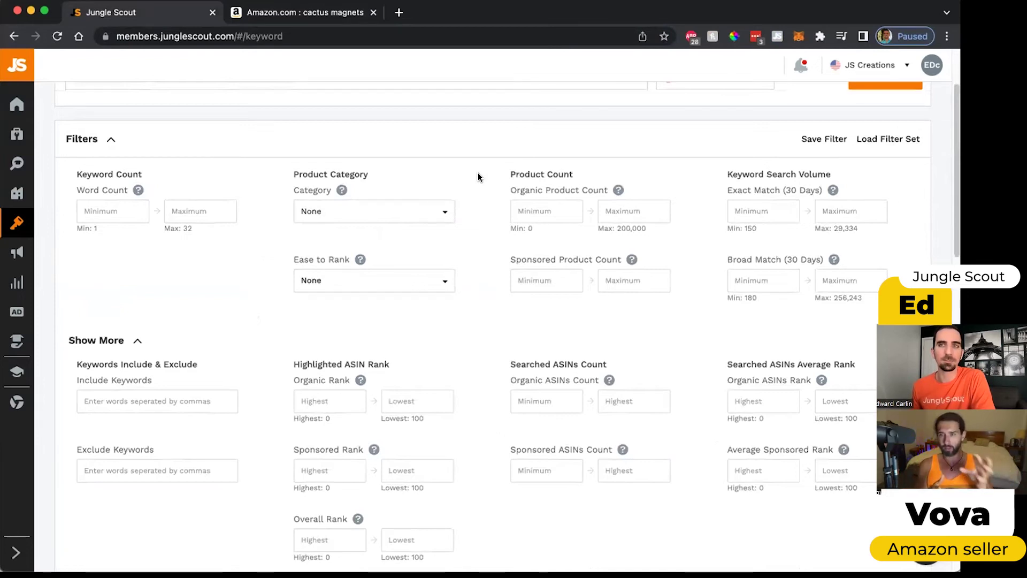
{"action": "scroll", "coordinate": [478, 177], "scroll_direction": "down", "scroll_amount": 1}
{"action": "scroll", "coordinate": [478, 176], "scroll_direction": "up", "scroll_amount": 2}
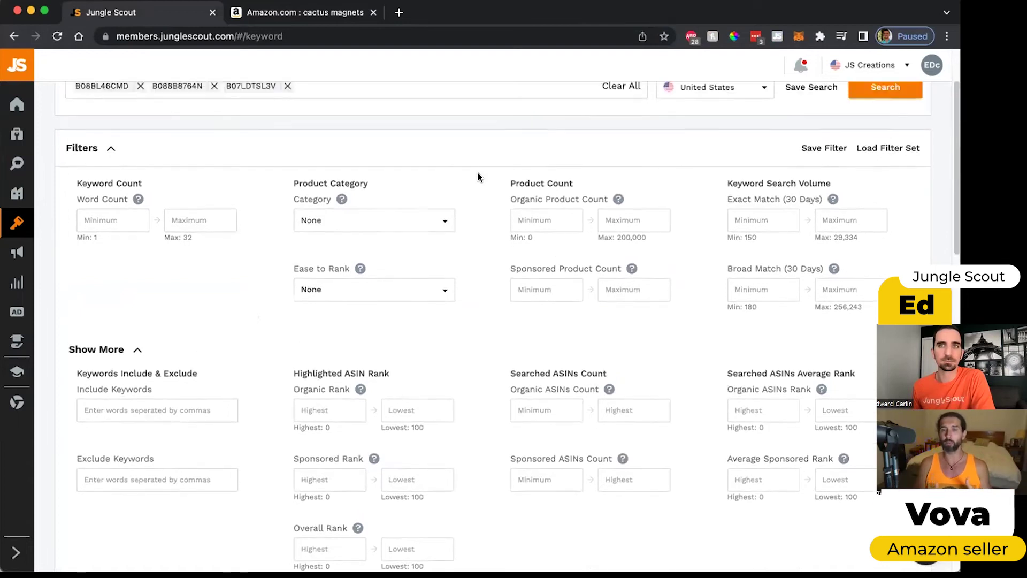
{"action": "scroll", "coordinate": [477, 177], "scroll_direction": "up", "scroll_amount": 1}
{"action": "scroll", "coordinate": [494, 225], "scroll_direction": "down", "scroll_amount": 5}
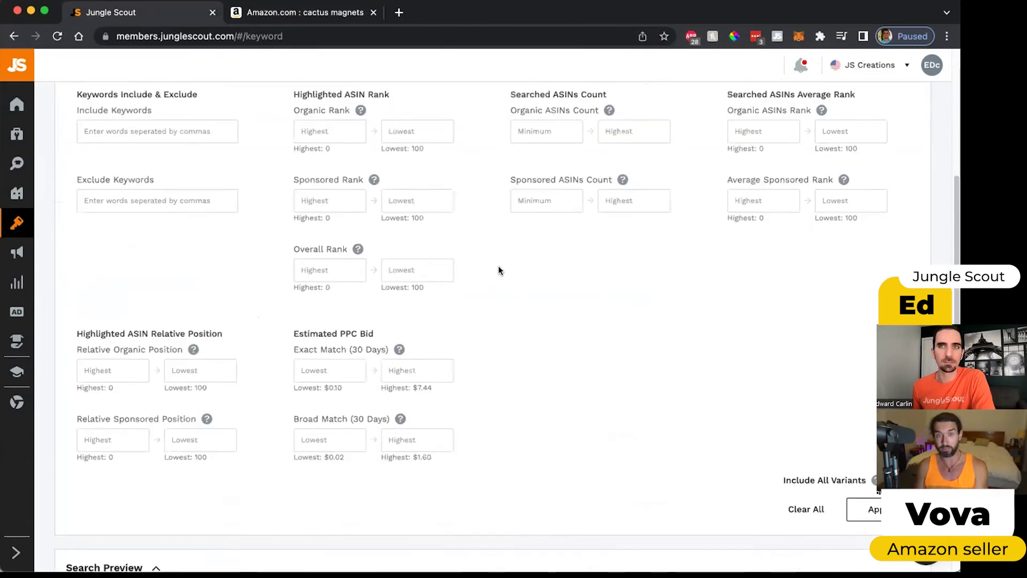
{"action": "scroll", "coordinate": [515, 219], "scroll_direction": "down", "scroll_amount": 3}
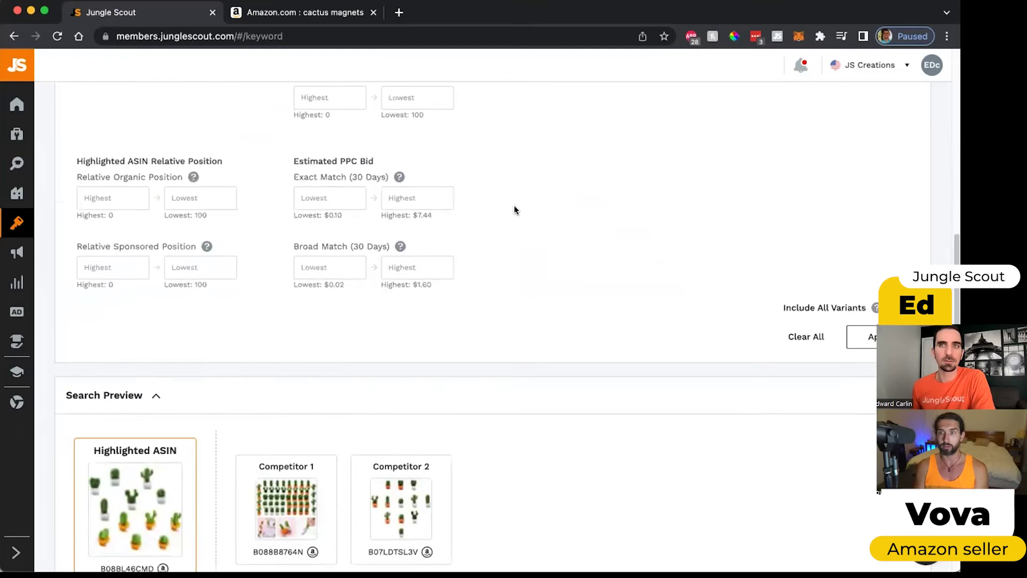
{"action": "scroll", "coordinate": [515, 210], "scroll_direction": "down", "scroll_amount": 4}
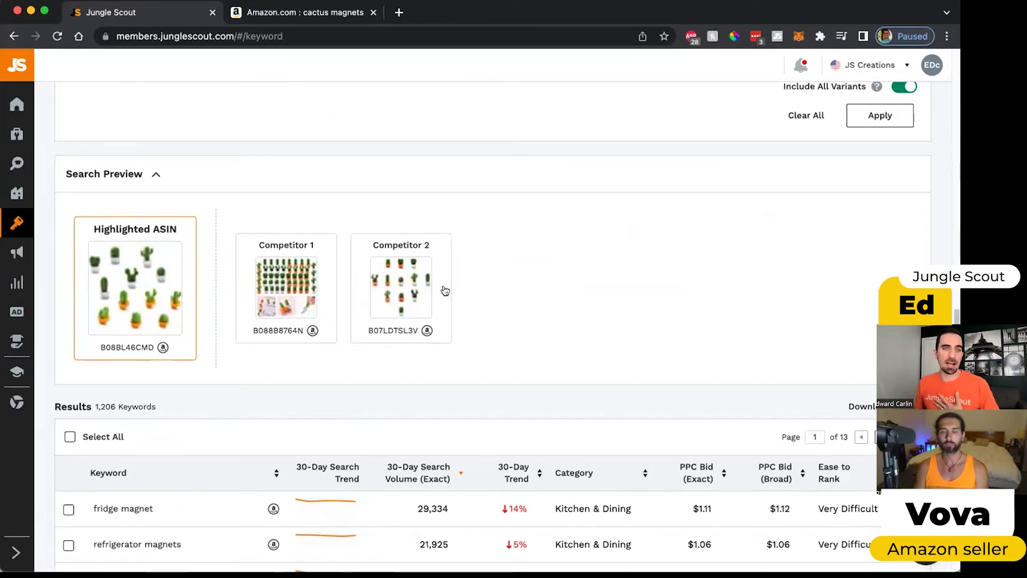
{"action": "scroll", "coordinate": [224, 192], "scroll_direction": "down", "scroll_amount": 3}
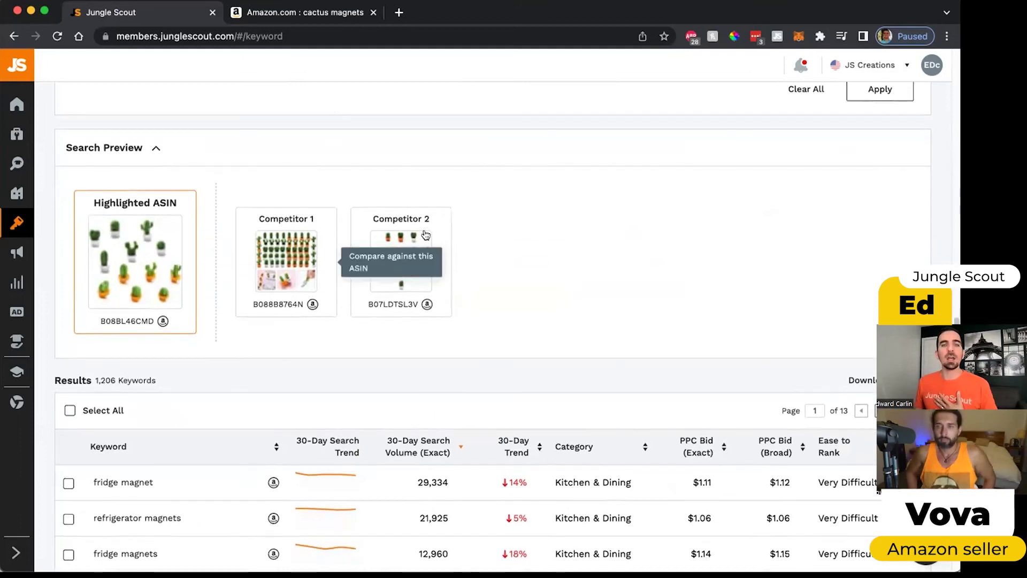
{"action": "scroll", "coordinate": [563, 259], "scroll_direction": "down", "scroll_amount": 1}
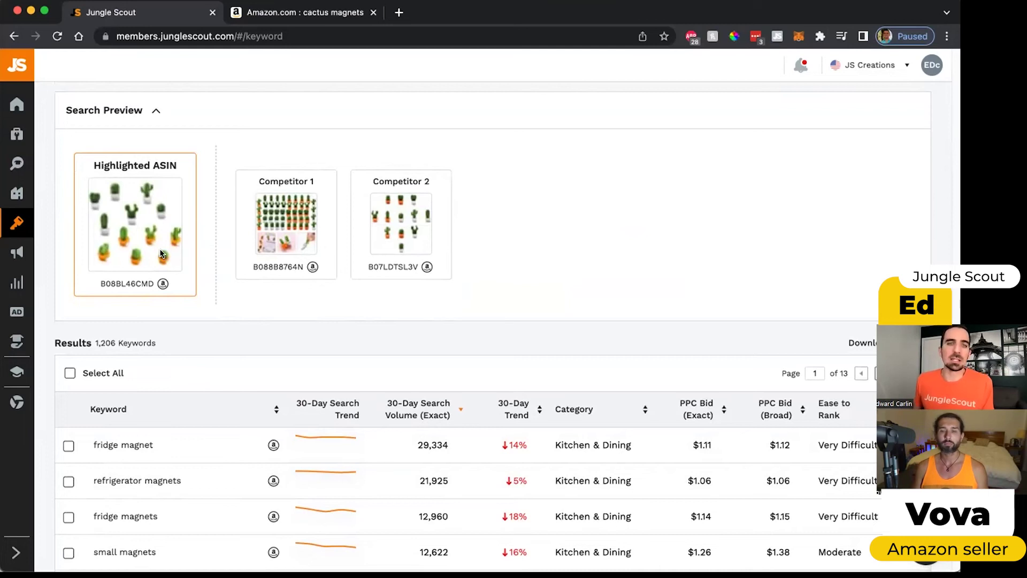
{"action": "scroll", "coordinate": [473, 235], "scroll_direction": "up", "scroll_amount": 7}
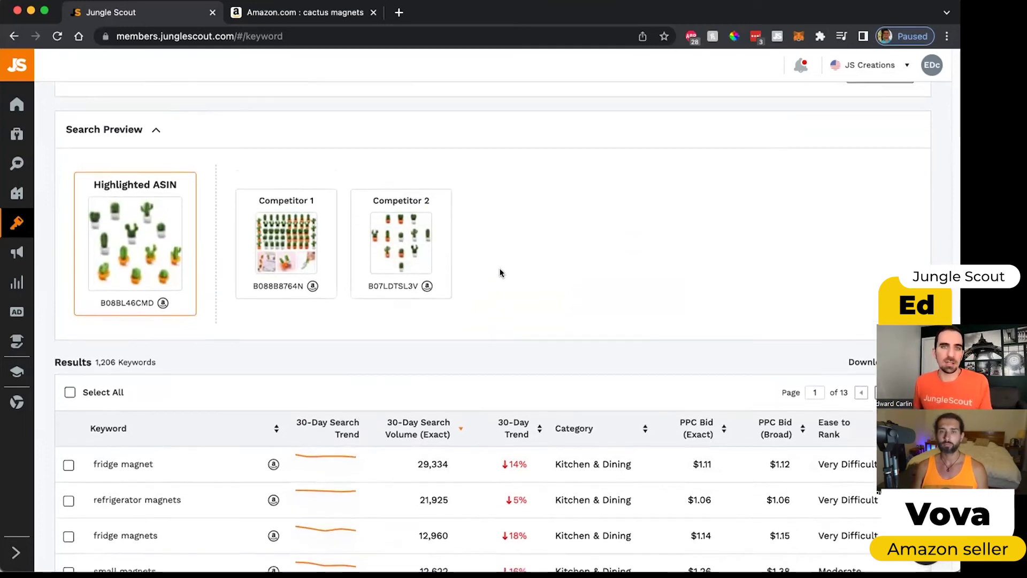
{"action": "scroll", "coordinate": [484, 203], "scroll_direction": "up", "scroll_amount": 4}
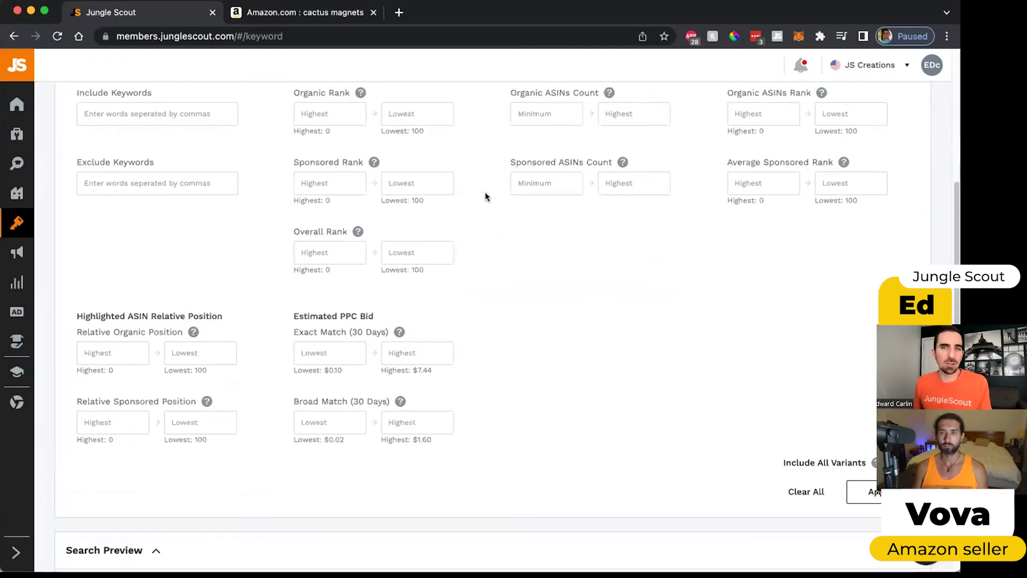
{"action": "scroll", "coordinate": [107, 154], "scroll_direction": "up", "scroll_amount": 3}
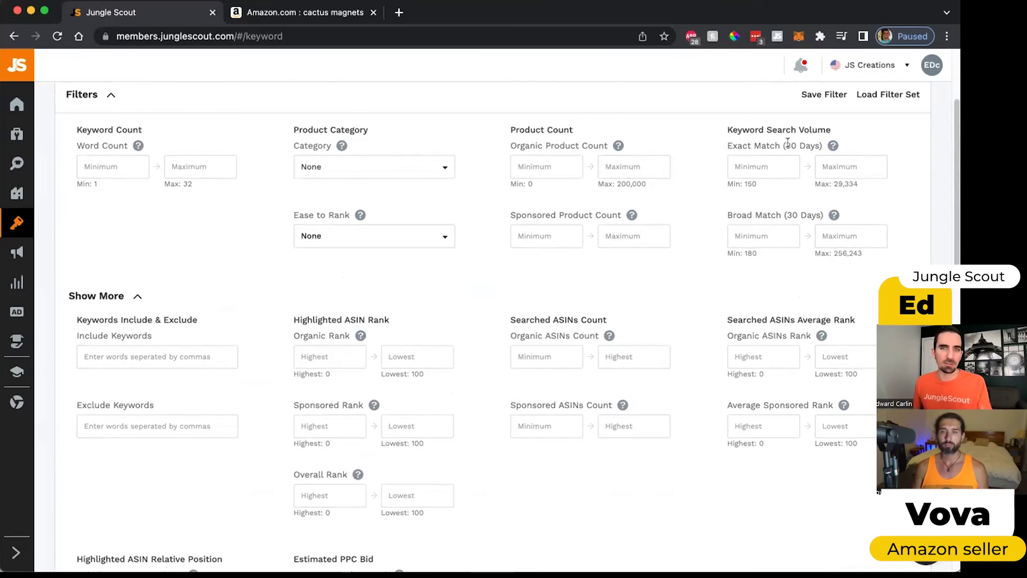
{"action": "scroll", "coordinate": [663, 237], "scroll_direction": "down", "scroll_amount": 2}
{"action": "scroll", "coordinate": [639, 263], "scroll_direction": "down", "scroll_amount": 2}
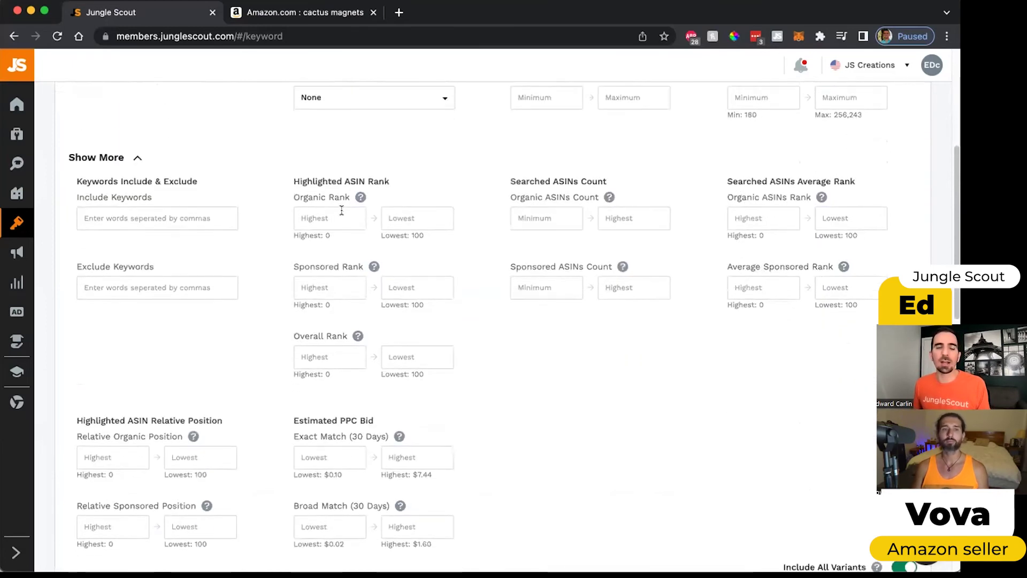
{"action": "left_click", "coordinate": [330, 218]}
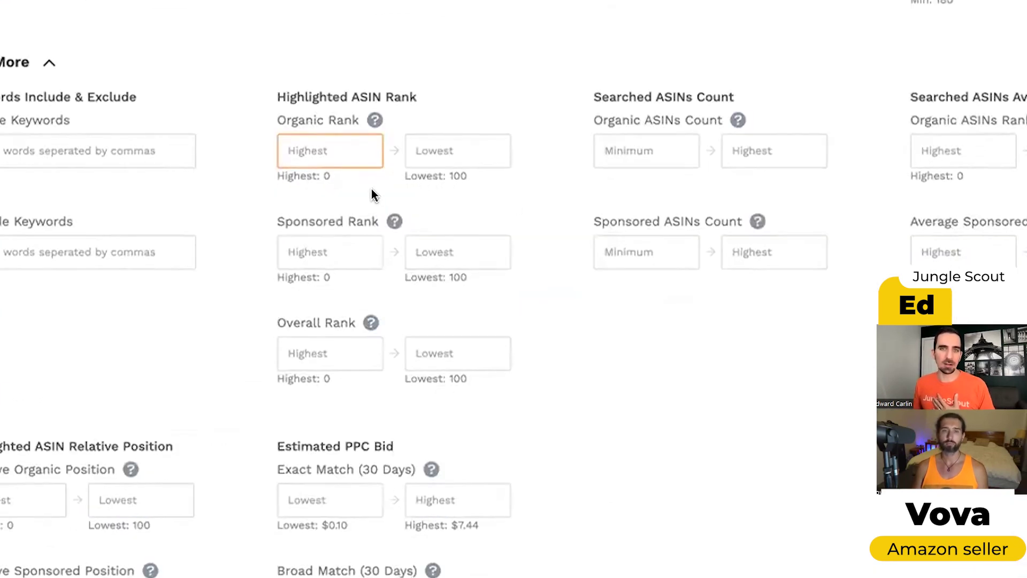
{"action": "left_click", "coordinate": [633, 148]}
{"action": "mouse_move", "coordinate": [734, 122]}
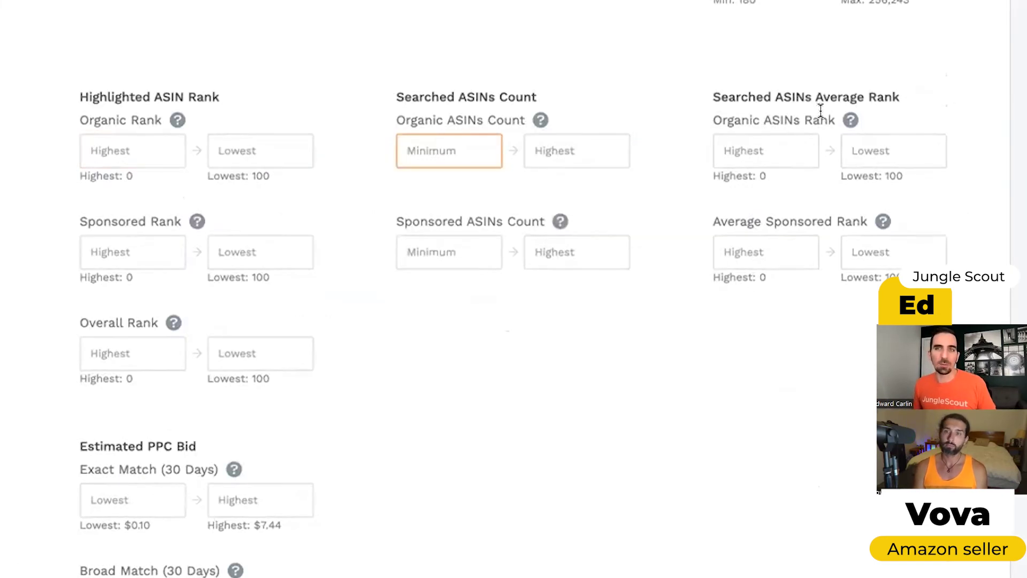
{"action": "mouse_move", "coordinate": [845, 119]}
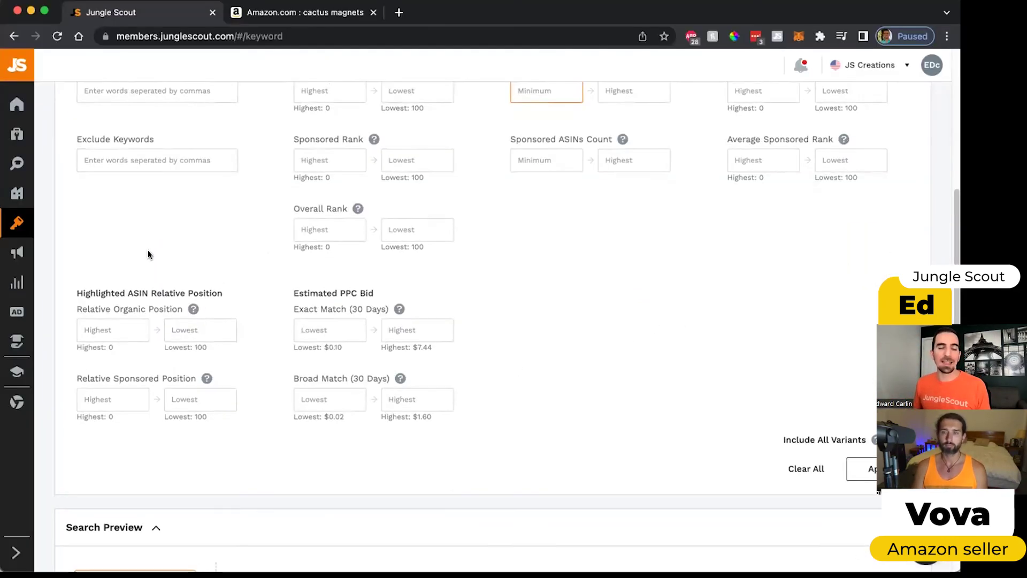
{"action": "scroll", "coordinate": [149, 251], "scroll_direction": "down", "scroll_amount": 3}
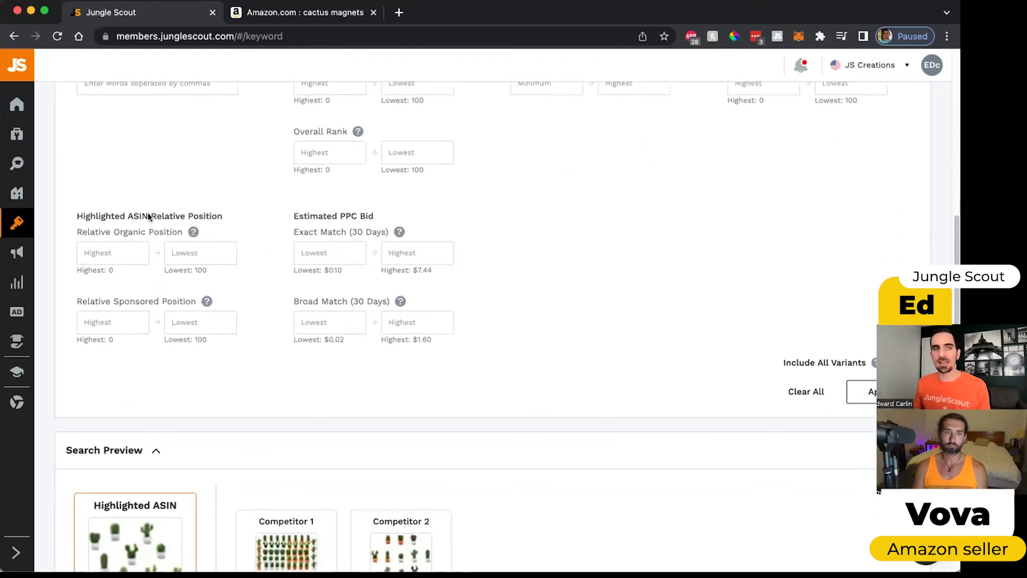
{"action": "scroll", "coordinate": [152, 185], "scroll_direction": "down", "scroll_amount": 2}
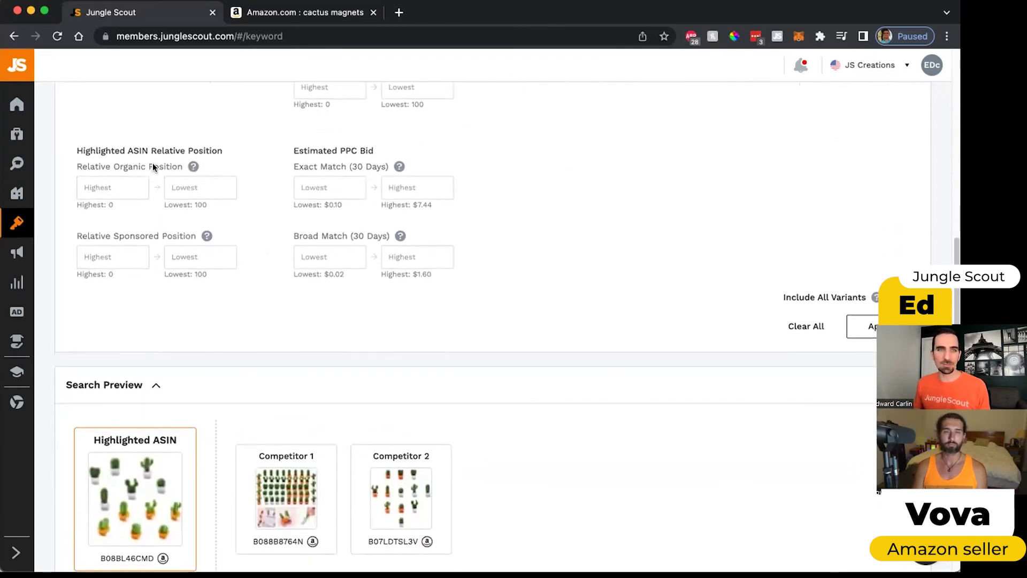
{"action": "scroll", "coordinate": [159, 298], "scroll_direction": "down", "scroll_amount": 1}
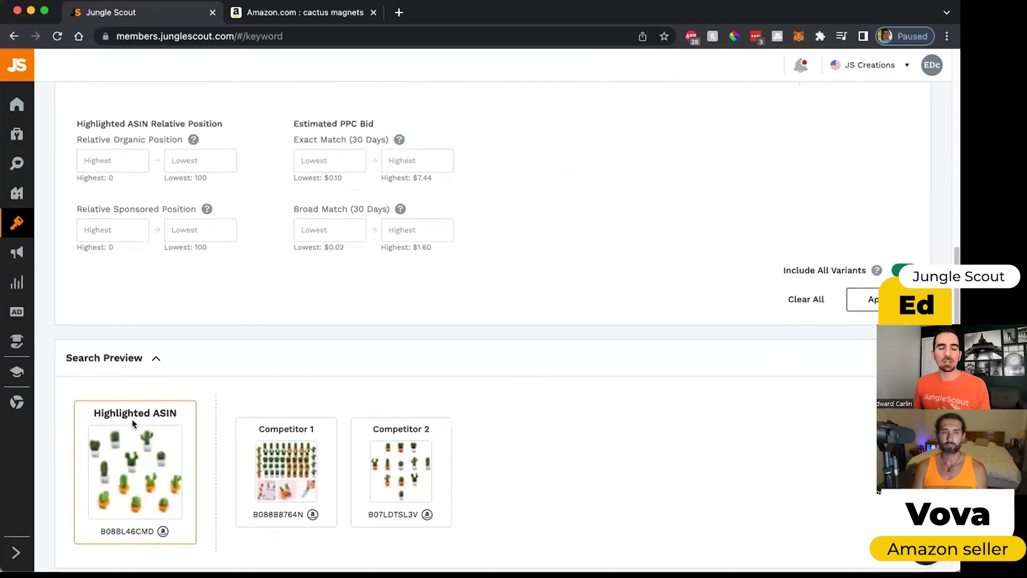